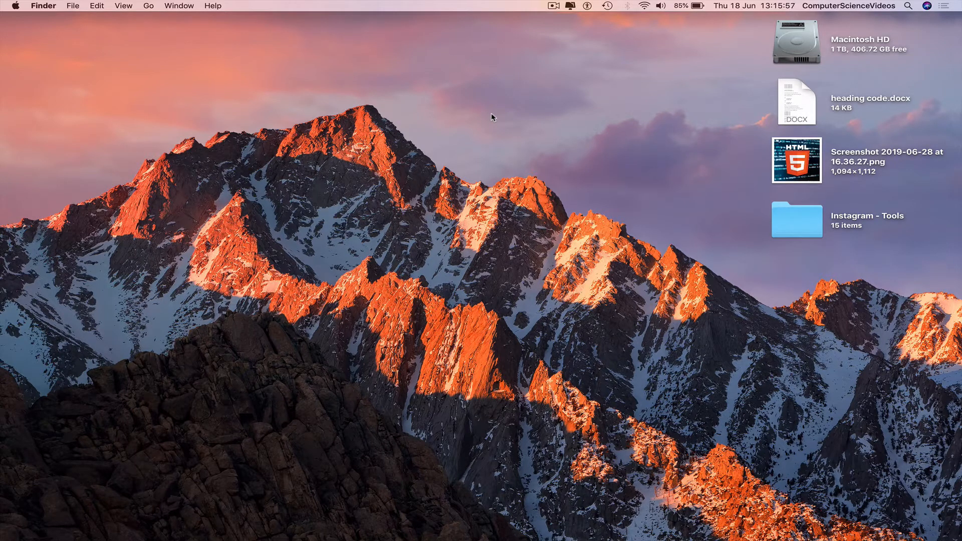
- Open Microsoft Word from the Mac Office 2019 apps and create a new blank document
{"action": "left_click", "coordinate": [119, 534]}
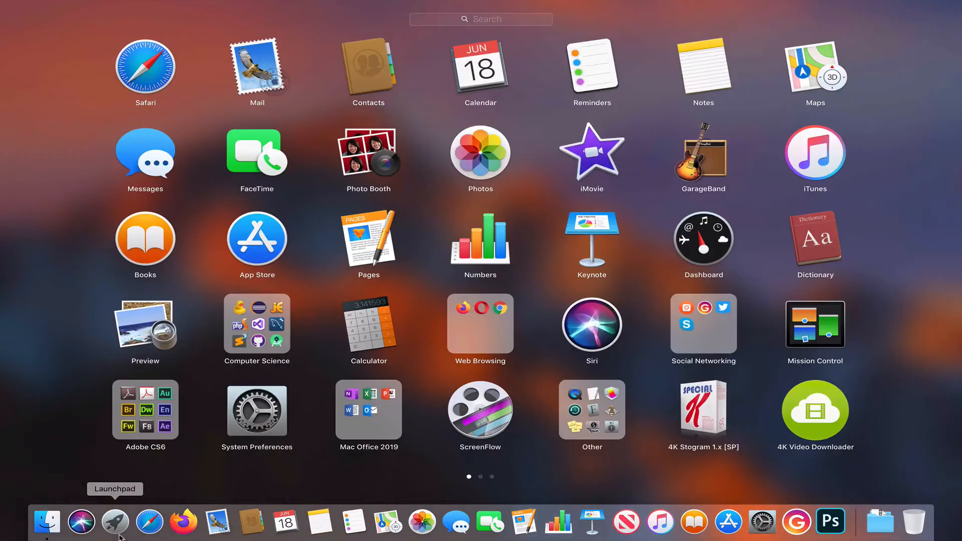
{"action": "left_click", "coordinate": [379, 413]}
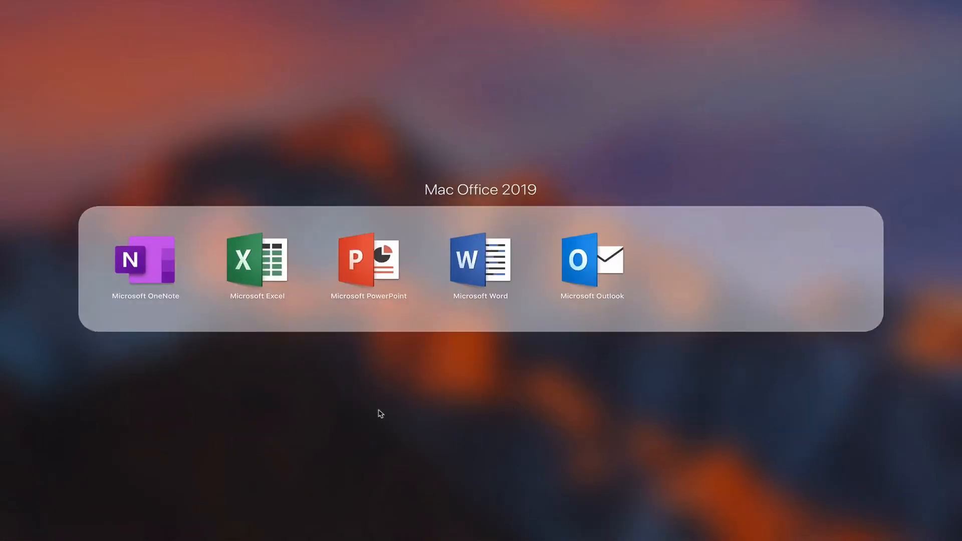
{"action": "left_click", "coordinate": [472, 269]}
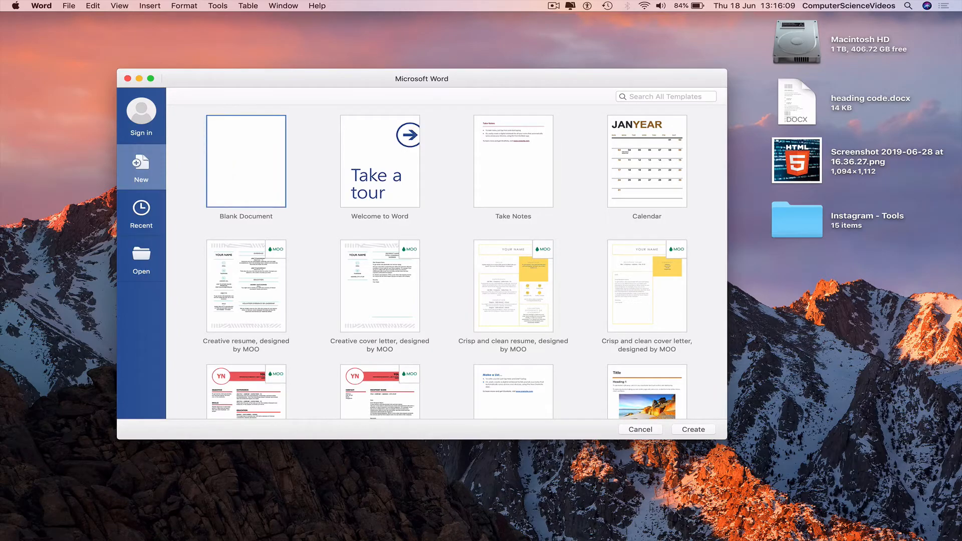
{"action": "left_click", "coordinate": [699, 430]}
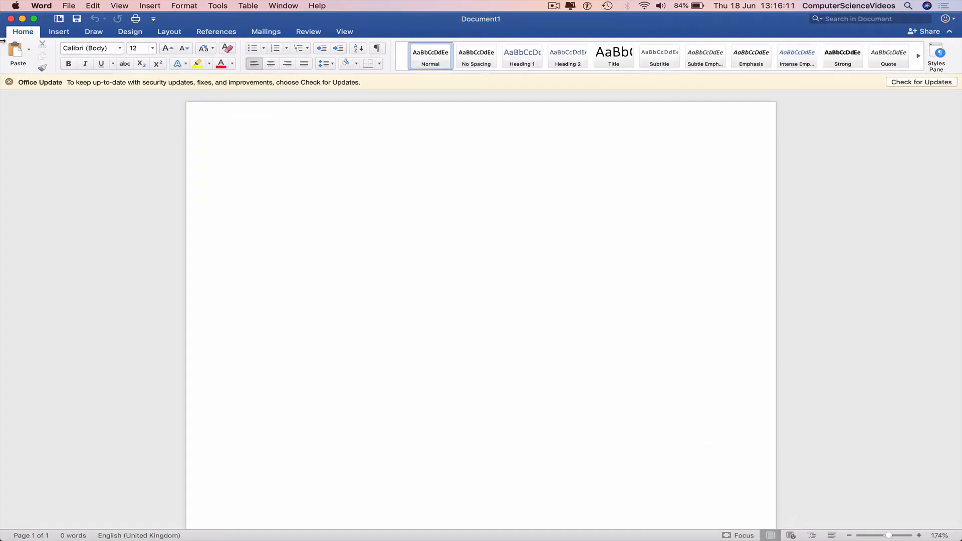
- Dismiss the Office Update notice and collapse the ribbon to enlarge the view of the blank page
{"action": "left_click", "coordinate": [9, 82]}
{"action": "left_click", "coordinate": [950, 31]}
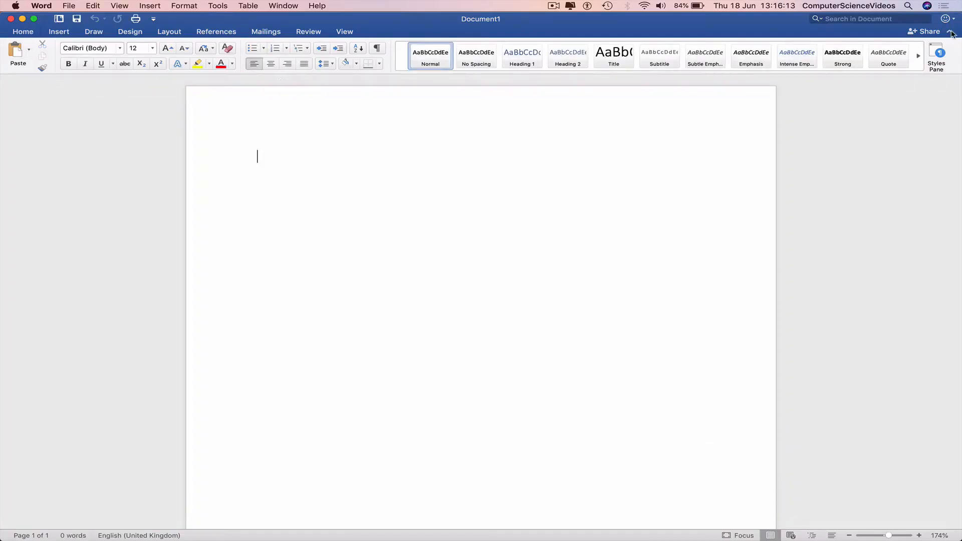
{"action": "scroll", "coordinate": [453, 127], "scroll_direction": "up", "scroll_amount": 5}
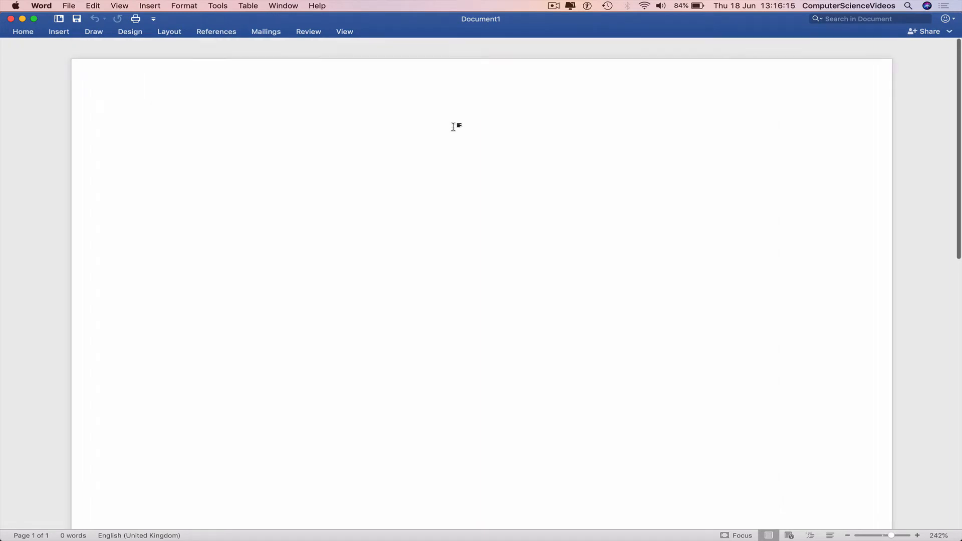
- Set the page margins to the Moderate preset and collapse the ribbon
{"action": "left_click", "coordinate": [22, 32]}
{"action": "left_click", "coordinate": [165, 33]}
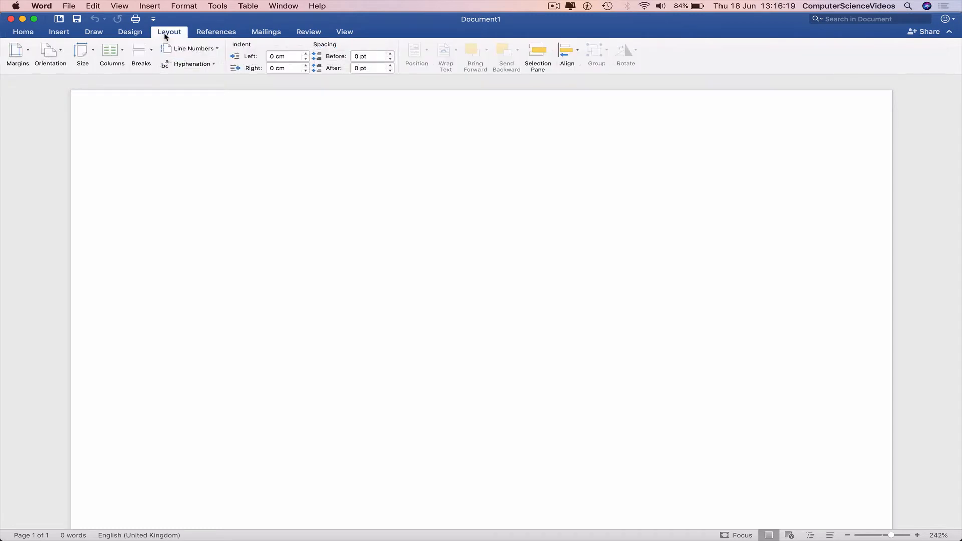
{"action": "left_click", "coordinate": [18, 50]}
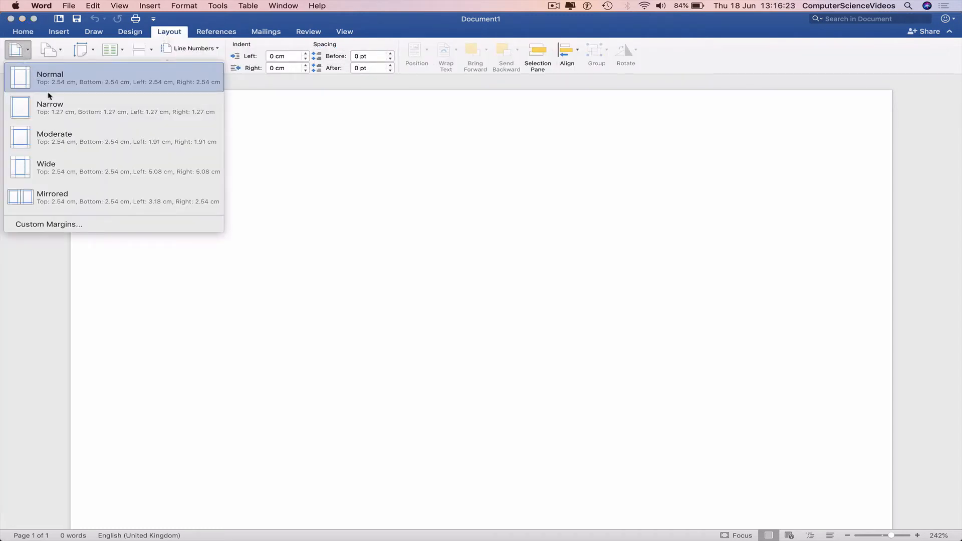
{"action": "left_click", "coordinate": [61, 145]}
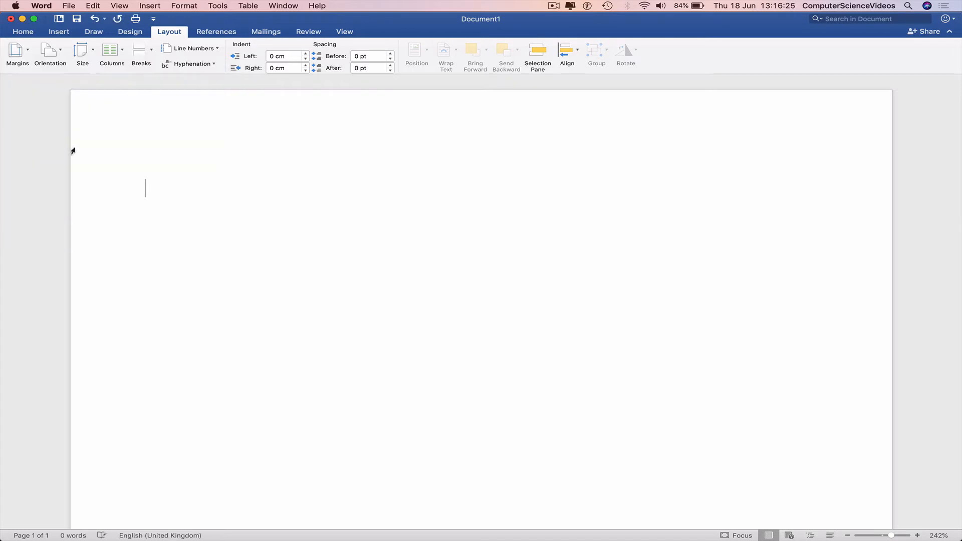
{"action": "scroll", "coordinate": [297, 206], "scroll_direction": "down", "scroll_amount": 10}
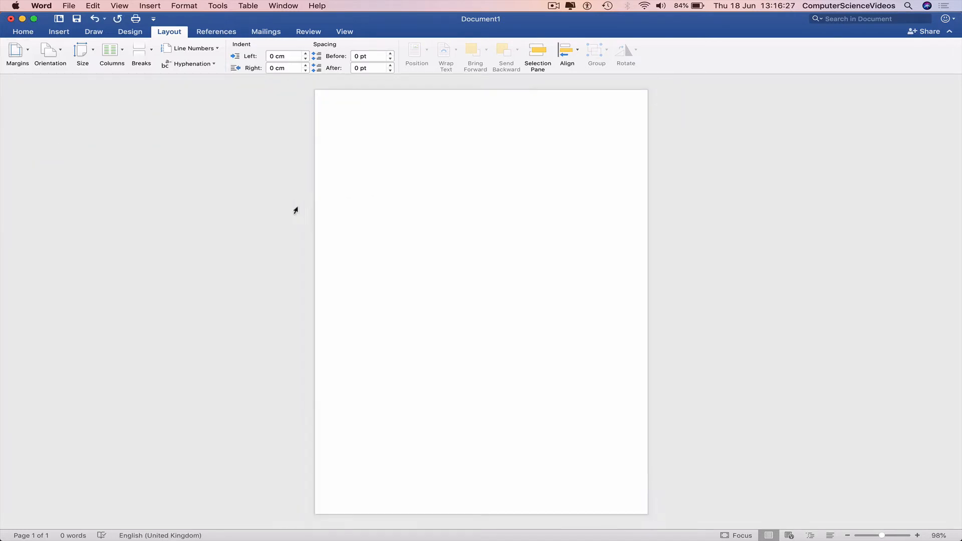
{"action": "left_click", "coordinate": [949, 31]}
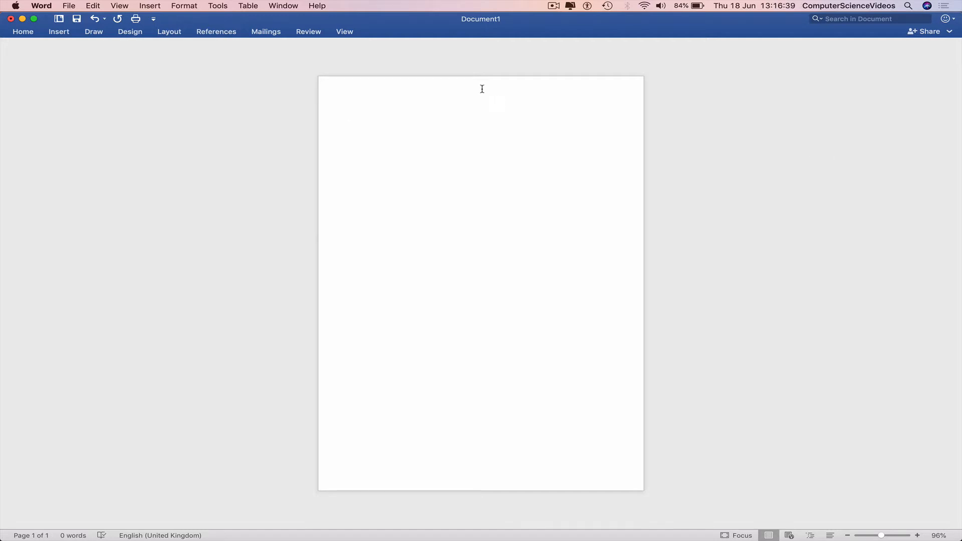
- Enter four header lines on the page: "Computer Science Videos", "Street Name", "Mobile Number" and "E-mail Address"
{"action": "scroll", "coordinate": [480, 88], "scroll_direction": "up", "scroll_amount": 5}
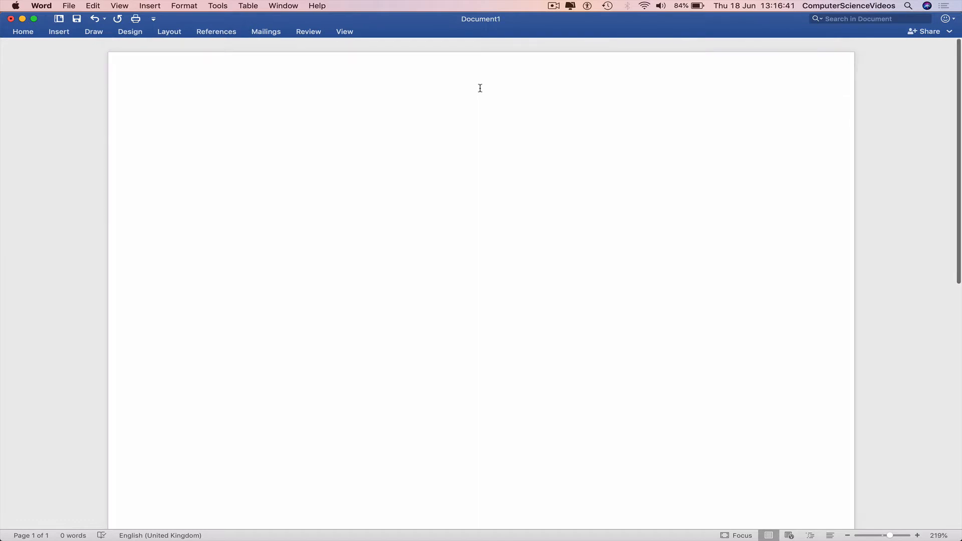
{"action": "type", "text": "C"}
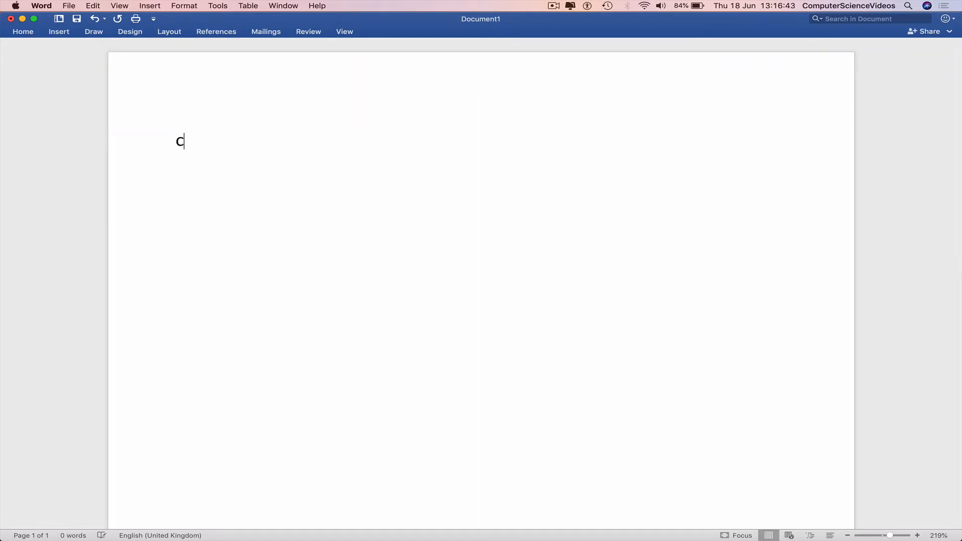
{"action": "type", "text": "omputer"}
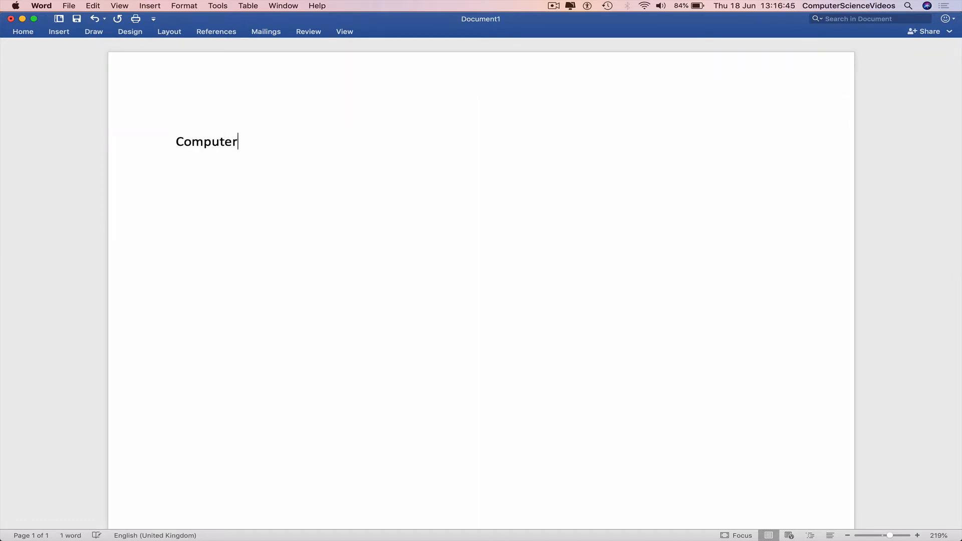
{"action": "type", "text": " Science Videos"}
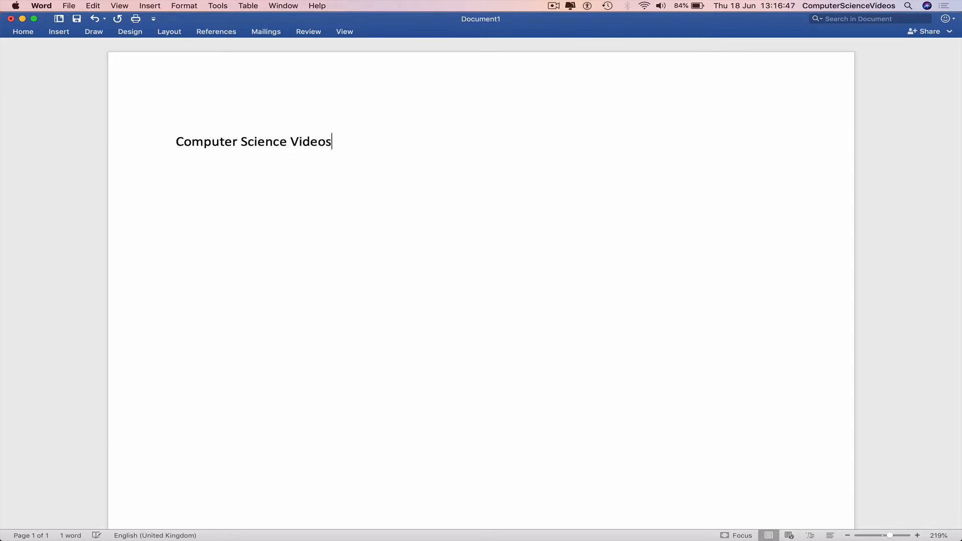
{"action": "key", "text": "Return"}
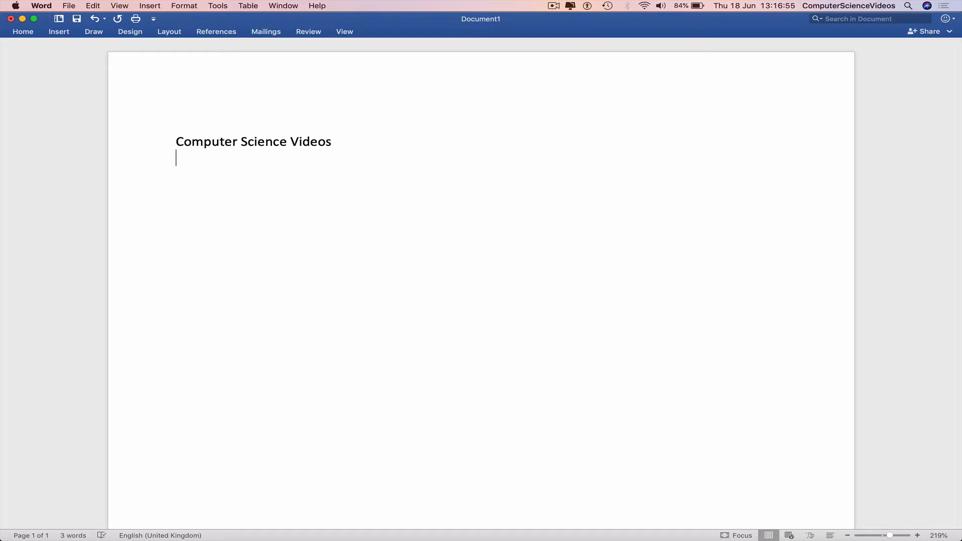
{"action": "type", "text": "Street Name"}
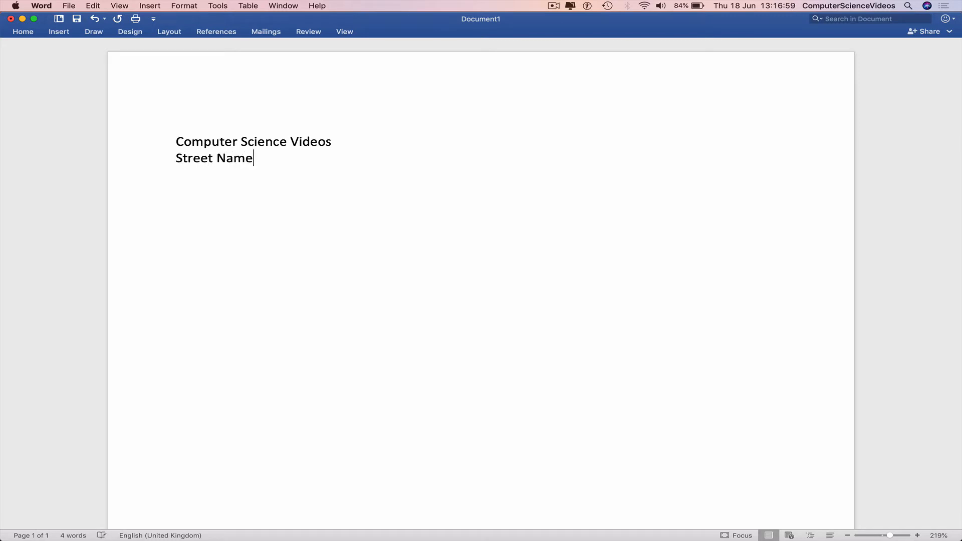
{"action": "key", "text": "Return"}
{"action": "type", "text": "Mobile Number"}
{"action": "key", "text": "Return"}
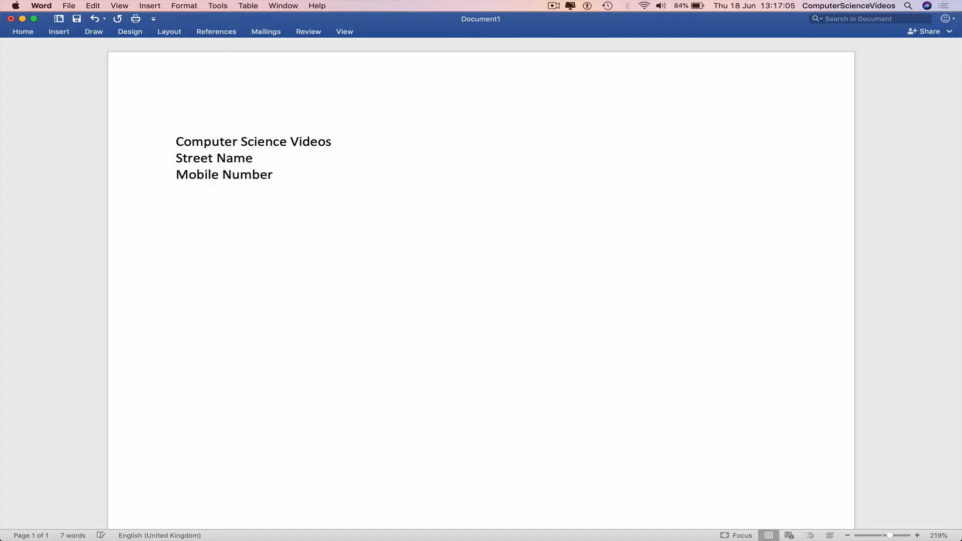
{"action": "type", "text": "E-mail Address"}
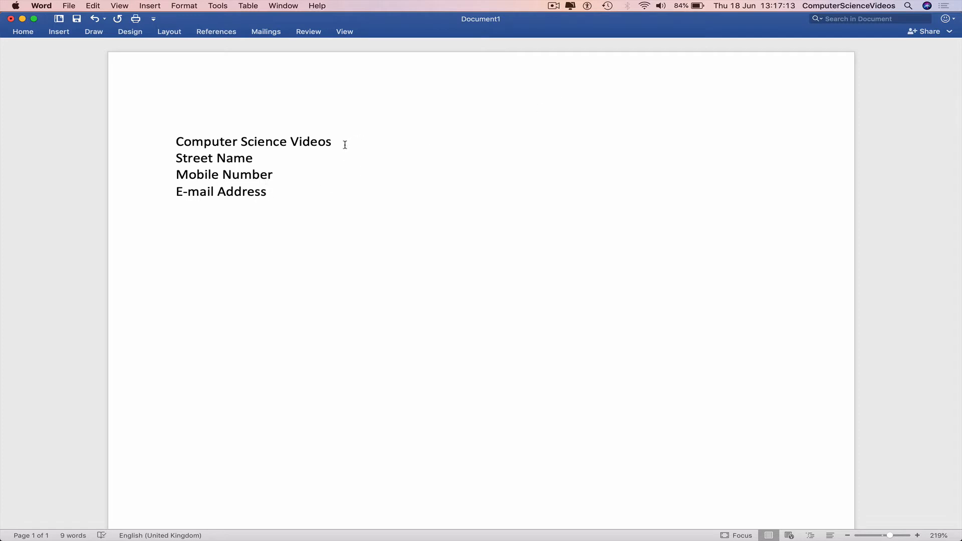
- Make the "Computer Science Videos" line bold and centre all four header lines
{"action": "left_click_drag", "start_coordinate": [344, 144], "coordinate": [193, 138]}
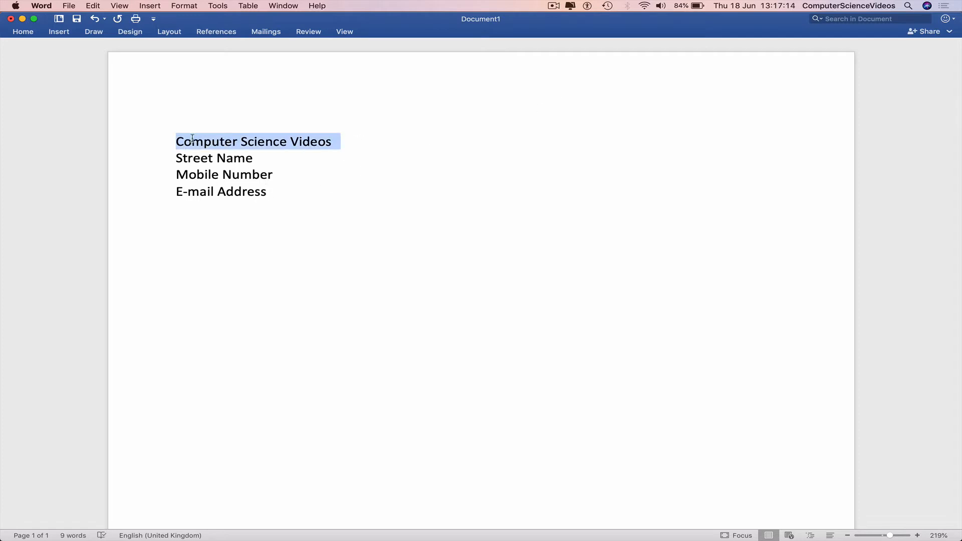
{"action": "left_click", "coordinate": [22, 32]}
{"action": "left_click", "coordinate": [68, 64]}
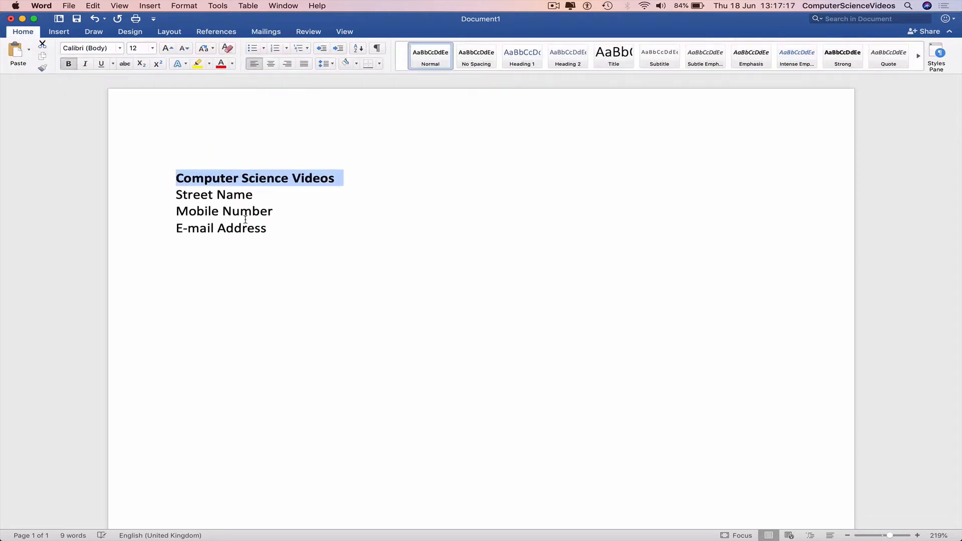
{"action": "left_click_drag", "start_coordinate": [299, 229], "coordinate": [135, 150]}
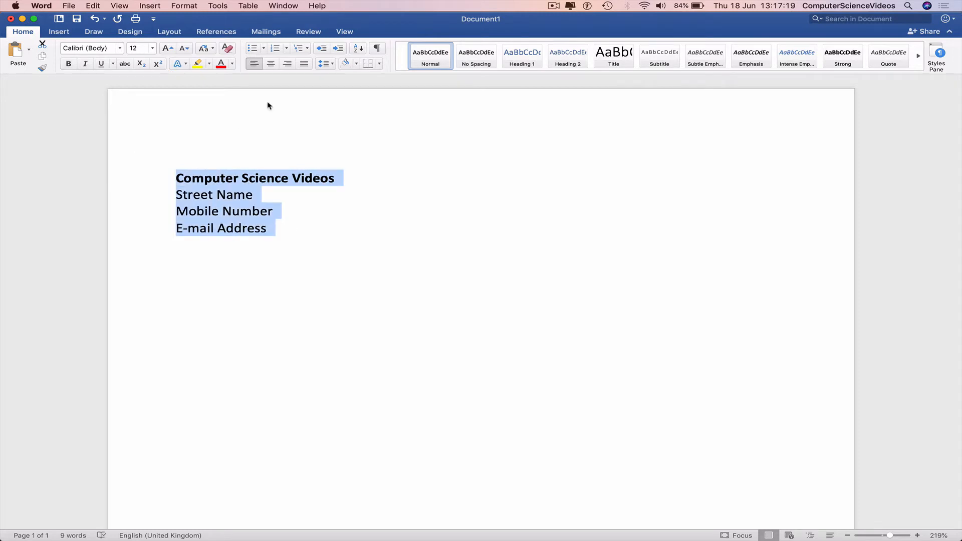
{"action": "left_click", "coordinate": [270, 64]}
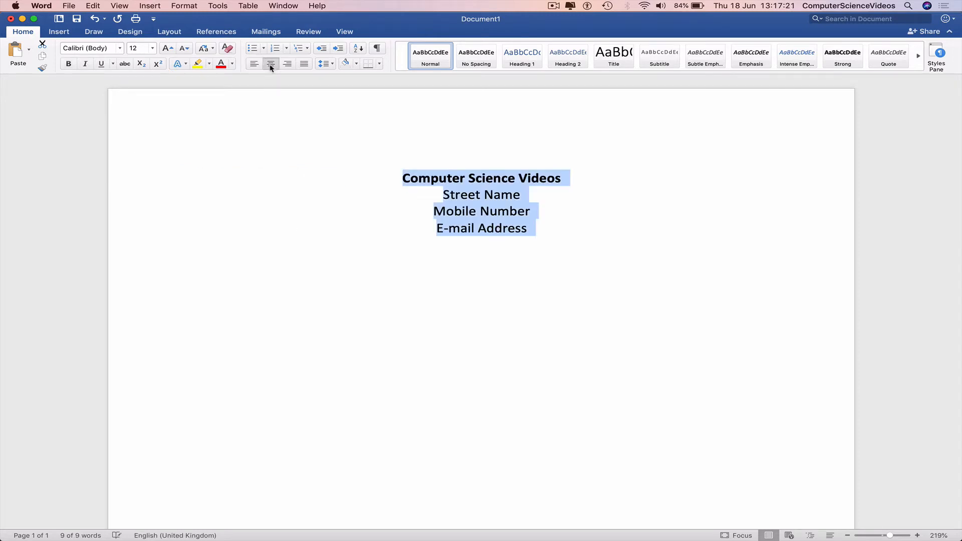
- Add a left-aligned "Personal Statement" heading below the header lines, leaving a blank line above it
{"action": "left_click", "coordinate": [581, 235]}
{"action": "key", "text": "Return"}
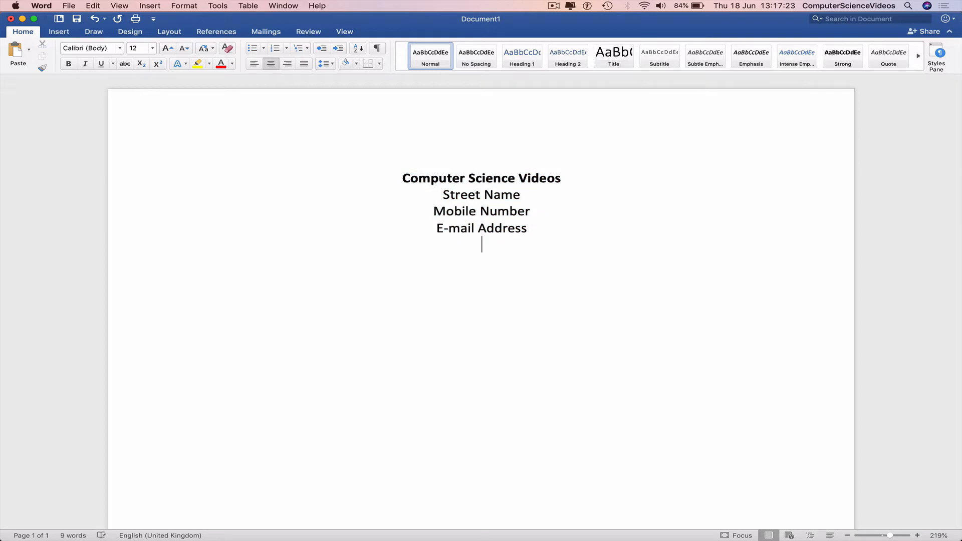
{"action": "left_click", "coordinate": [255, 64]}
{"action": "type", "text": "Personal St"}
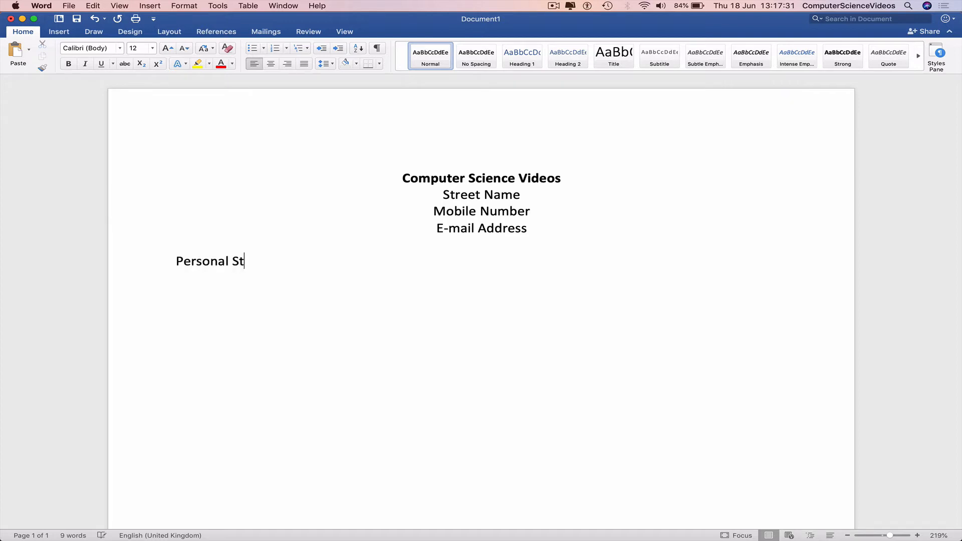
{"action": "type", "text": "atement"}
{"action": "key", "text": "Return"}
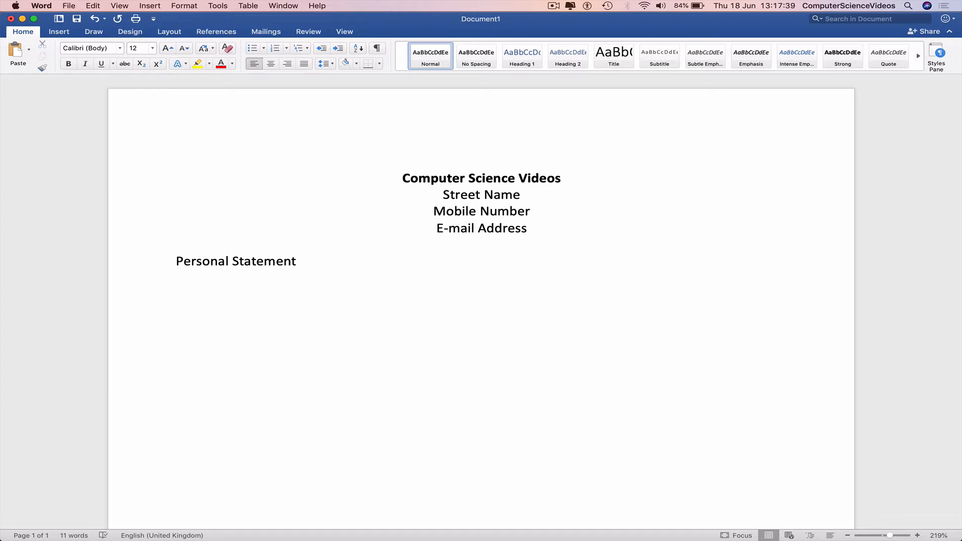
- Write "A multi-skilled and adaptable individual with years of experience." beneath the Personal Statement heading
{"action": "type", "text": "A multi"}
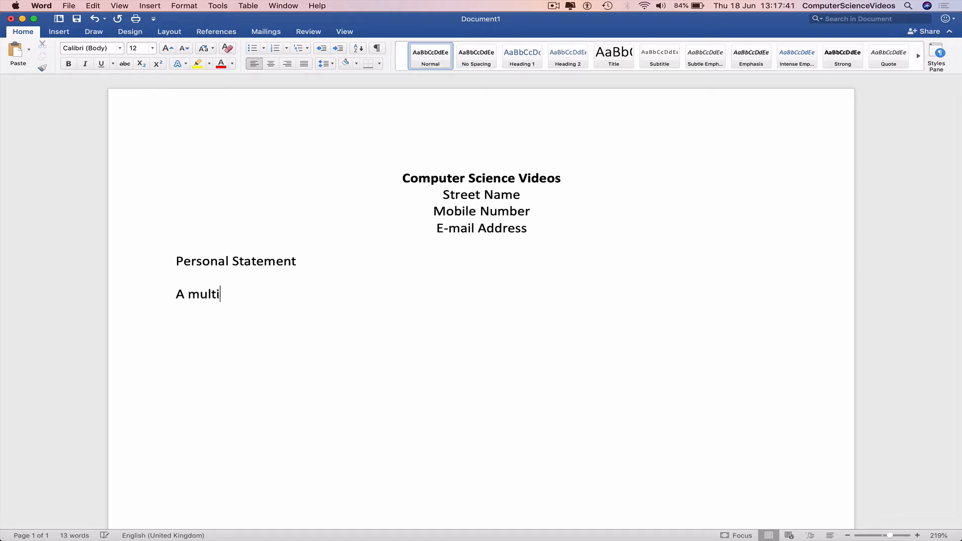
{"action": "type", "text": " skilled"}
{"action": "left_click", "coordinate": [230, 294]}
{"action": "type", "text": "-"}
{"action": "key", "text": "BackSpace"}
{"action": "key", "text": "BackSpace"}
{"action": "type", "text": "-"}
{"action": "left_click", "coordinate": [286, 286]}
{"action": "type", "text": "and adaptable"}
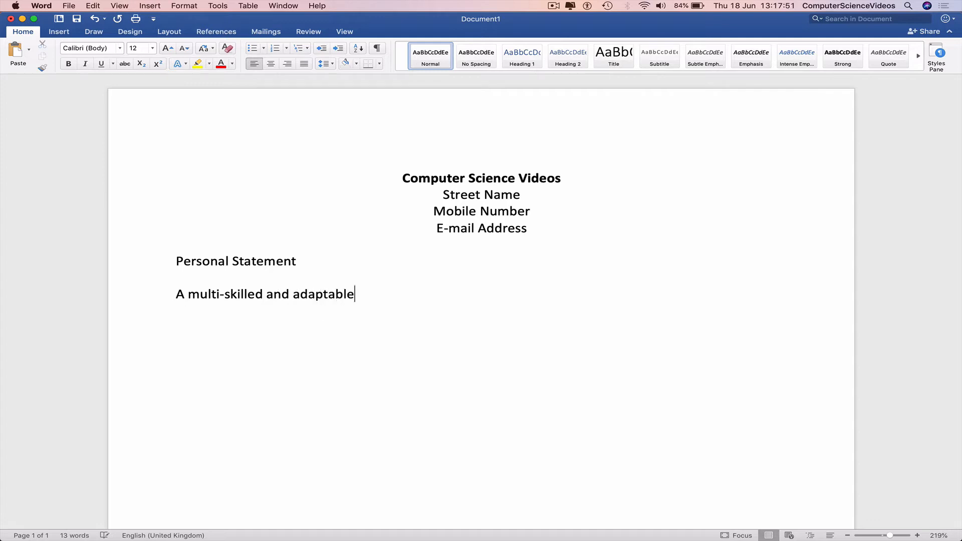
{"action": "type", "text": " individual with"}
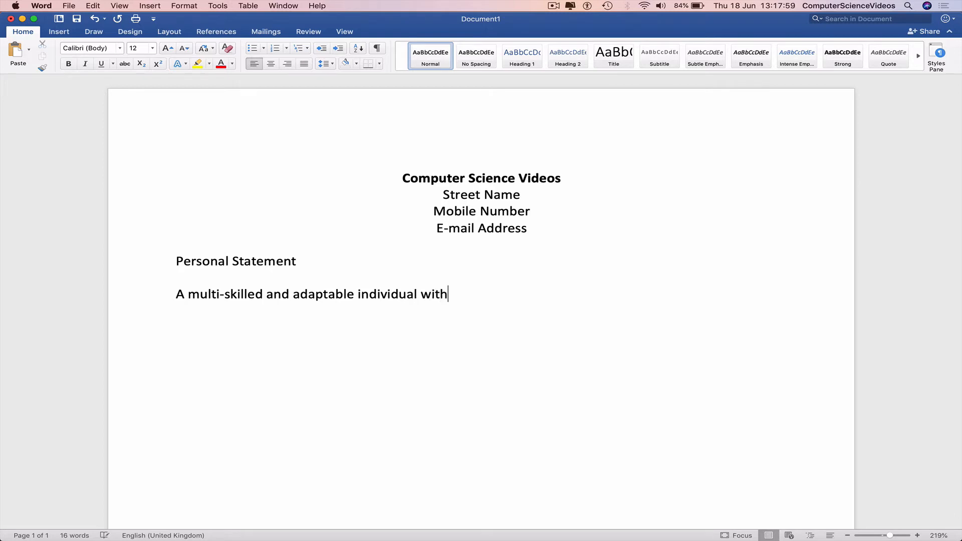
{"action": "type", "text": " years of experience."}
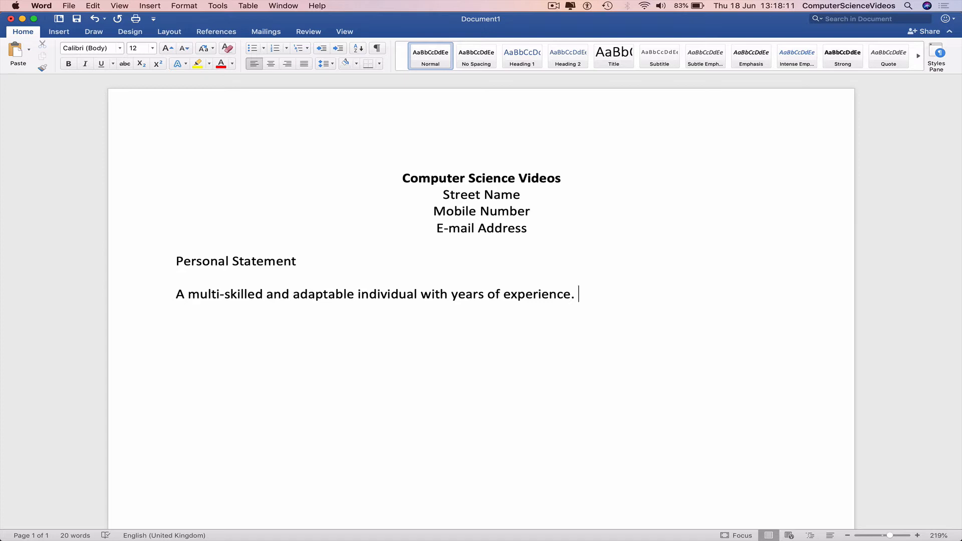
- Continue the personal statement with "Enthusiastic and willing to get involved in every aspect of computer science."
{"action": "type", "text": "En"}
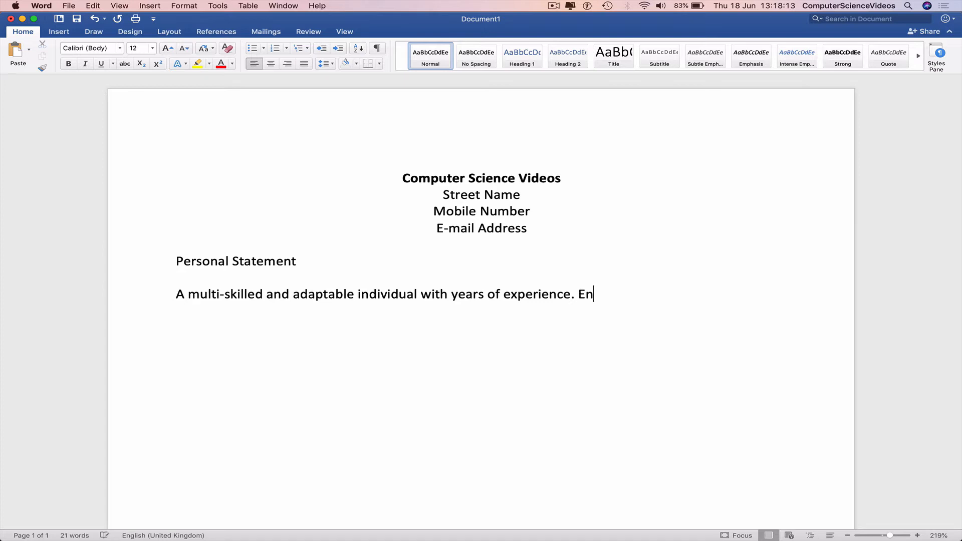
{"action": "type", "text": "thusiastic and willi"}
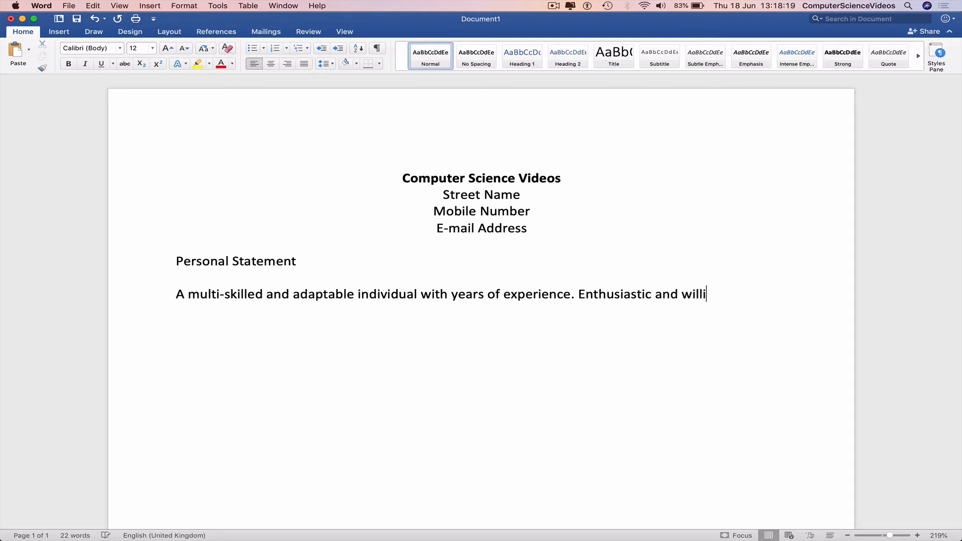
{"action": "type", "text": "ng to get invol"}
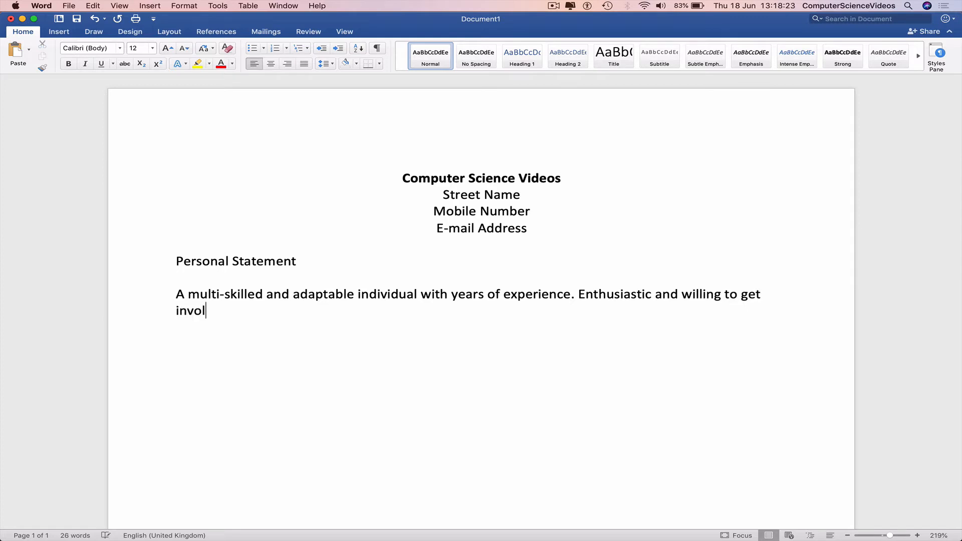
{"action": "type", "text": "ved in"}
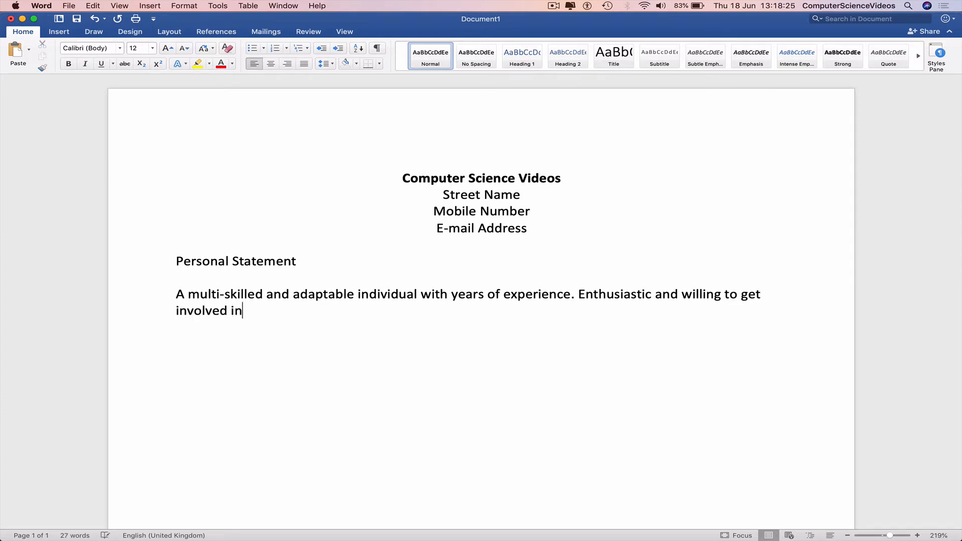
{"action": "type", "text": " every aspect"}
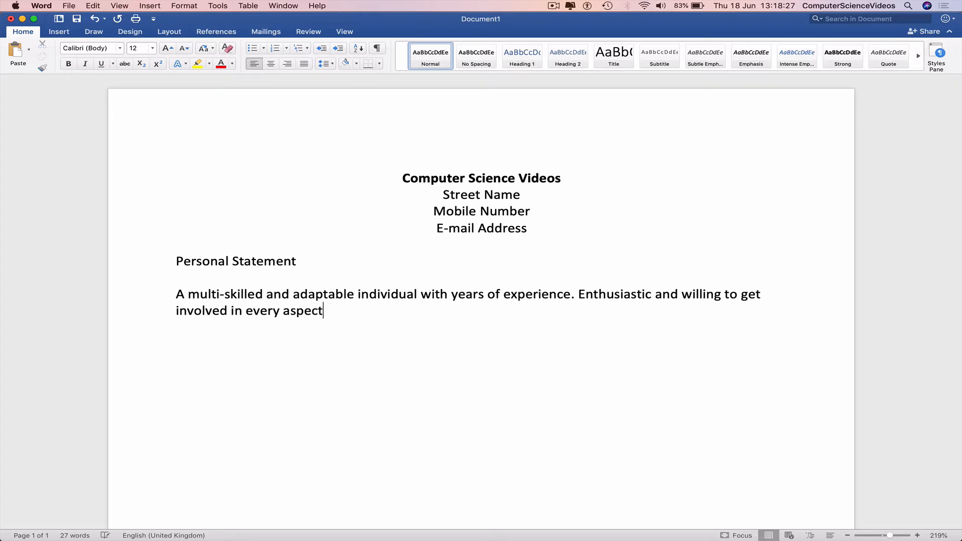
{"action": "type", "text": " of com"}
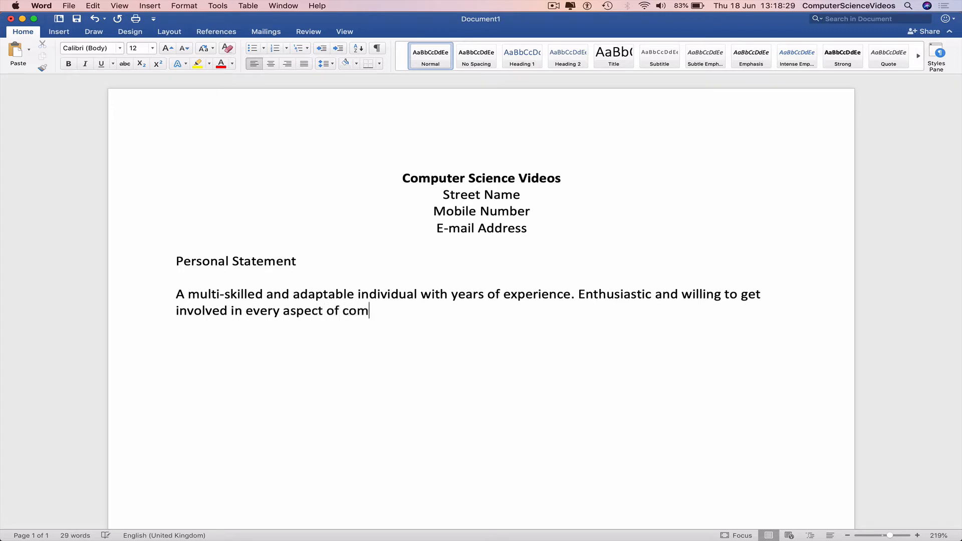
{"action": "type", "text": "puter science."}
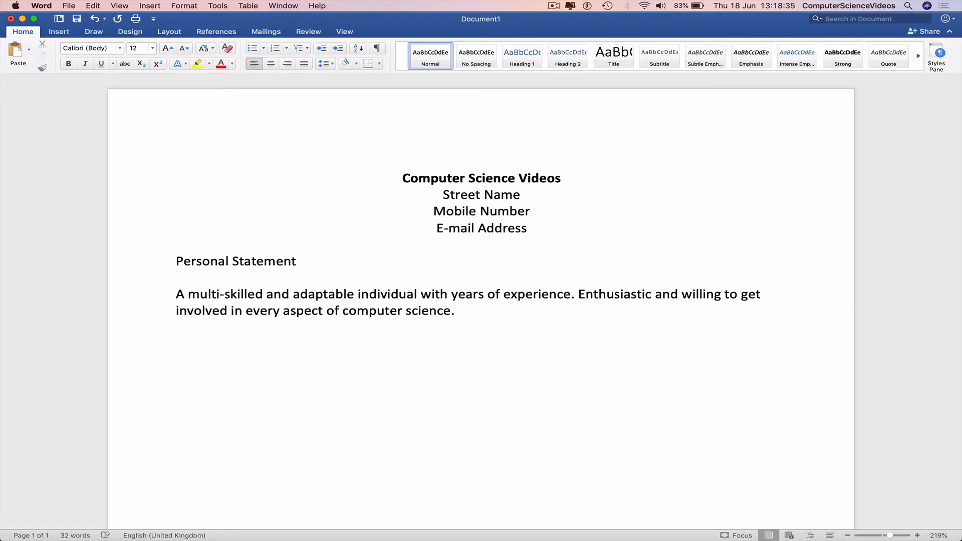
- End the personal statement paragraph with "Confident communicator and all round team player."
{"action": "type", "text": "Confident com"}
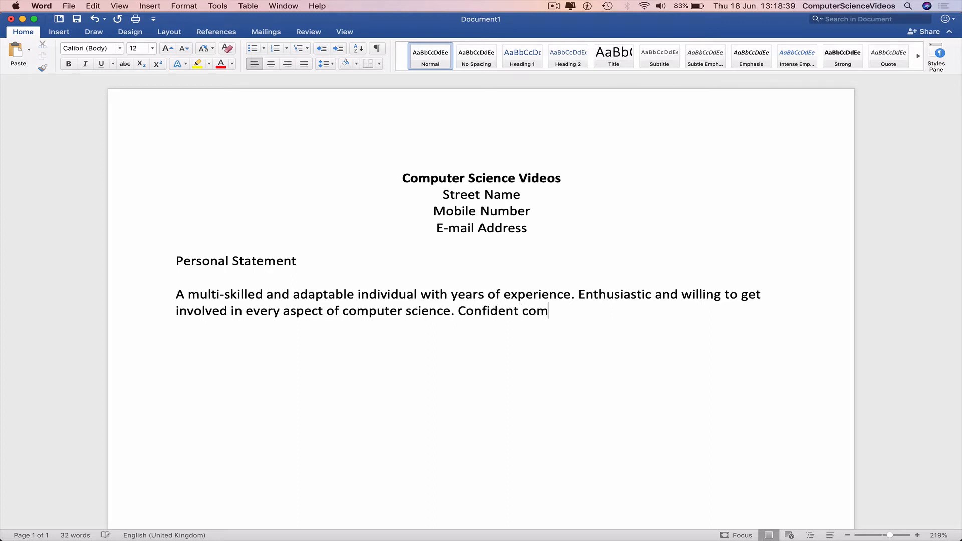
{"action": "type", "text": "municator and a"}
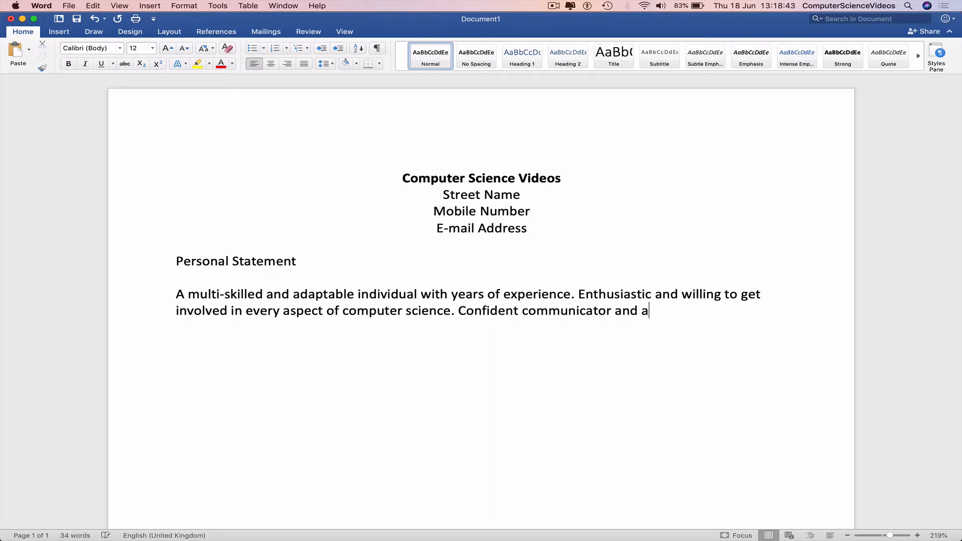
{"action": "type", "text": "ll round team "}
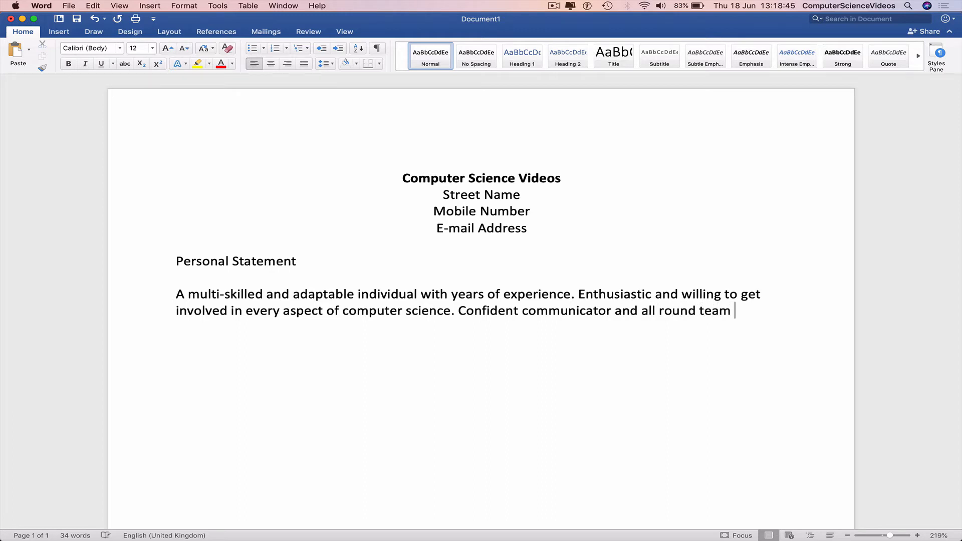
{"action": "type", "text": "player."}
- Add a "Core Skills" heading below the personal statement, with a blank line above and below it
{"action": "key", "text": "Return"}
{"action": "key", "text": "Return"}
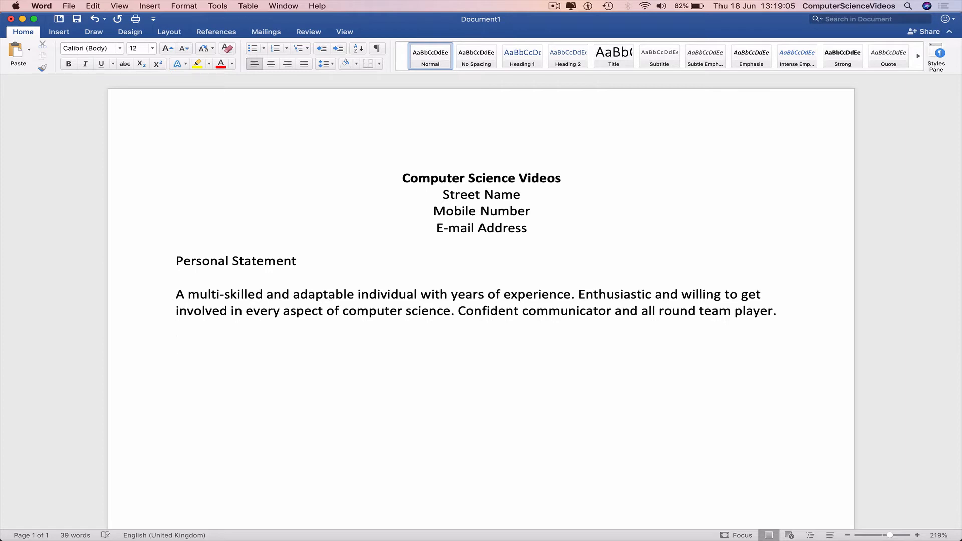
{"action": "type", "text": "Core"}
{"action": "type", "text": "ls"}
{"action": "key", "text": "Return"}
{"action": "key", "text": "Return"}
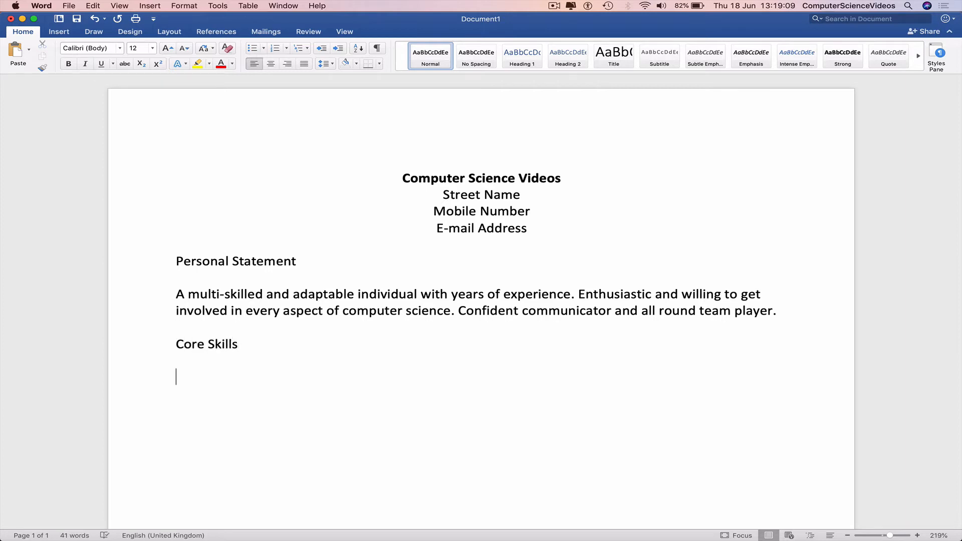
- Start a bulleted list under Core Skills with the item "Photo Editing and Video Editing Skills"
{"action": "left_click", "coordinate": [254, 48]}
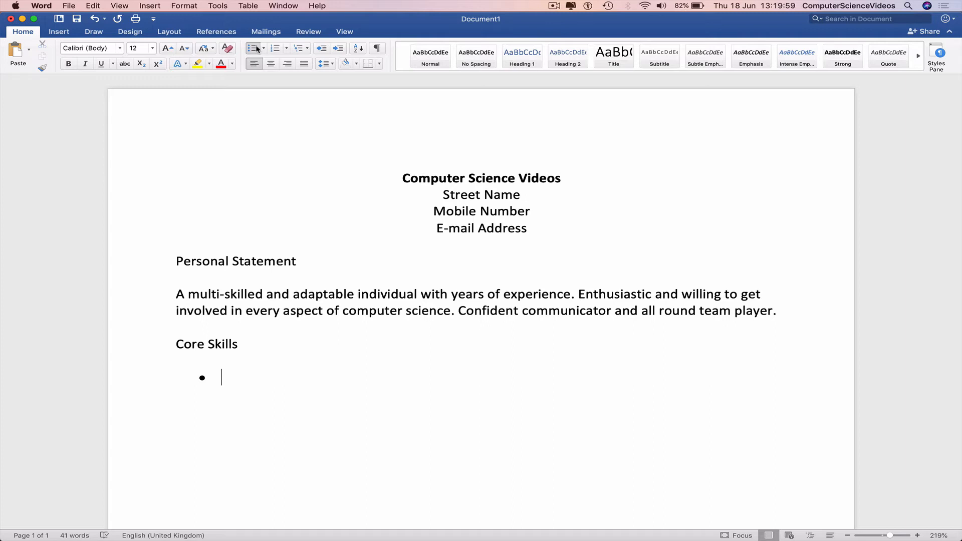
{"action": "type", "text": "Photo Editing an"}
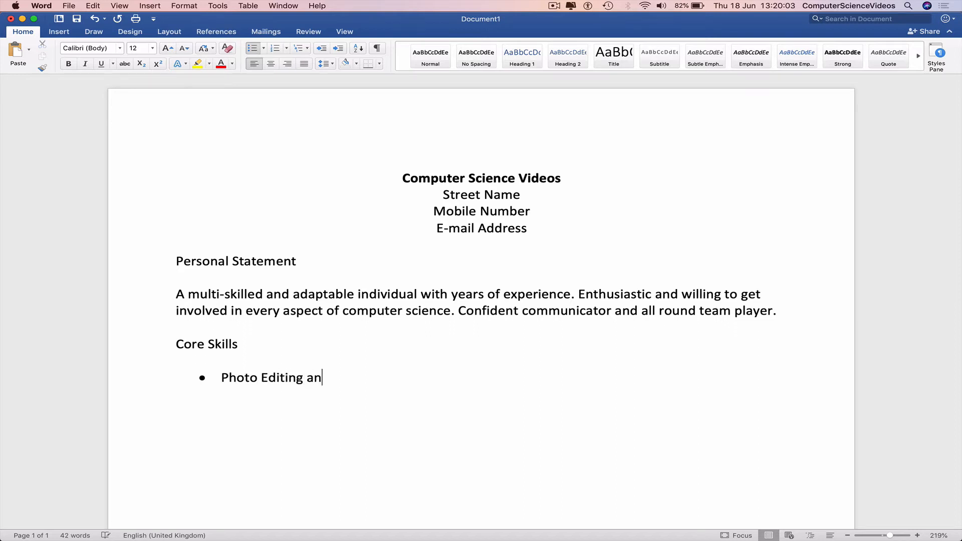
{"action": "type", "text": "d Video Editing Skills"}
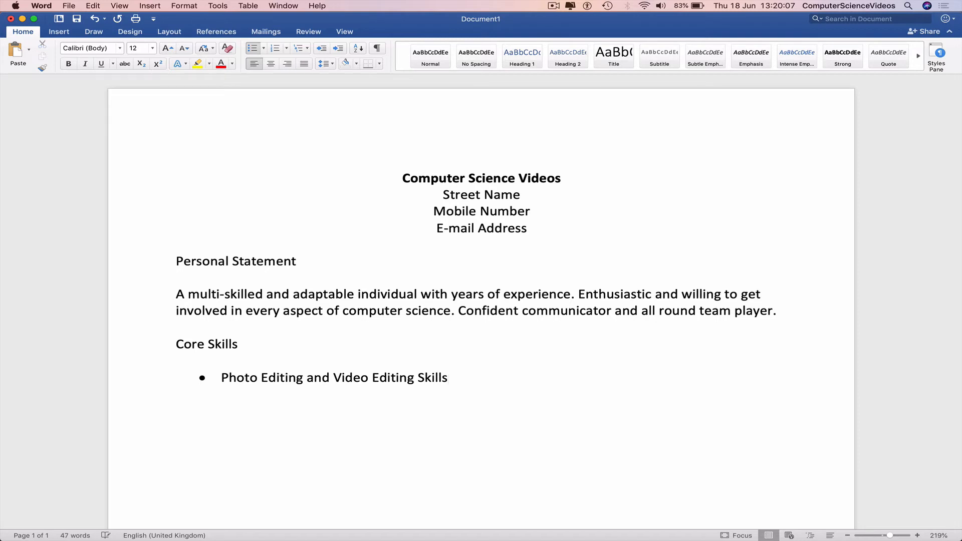
- Add a second Core Skills bullet reading "Programming Languages: HTML5/ CSS3/ PHP/ JavaScript/ Java"
{"action": "key", "text": "Return"}
{"action": "type", "text": "Programming Langues"}
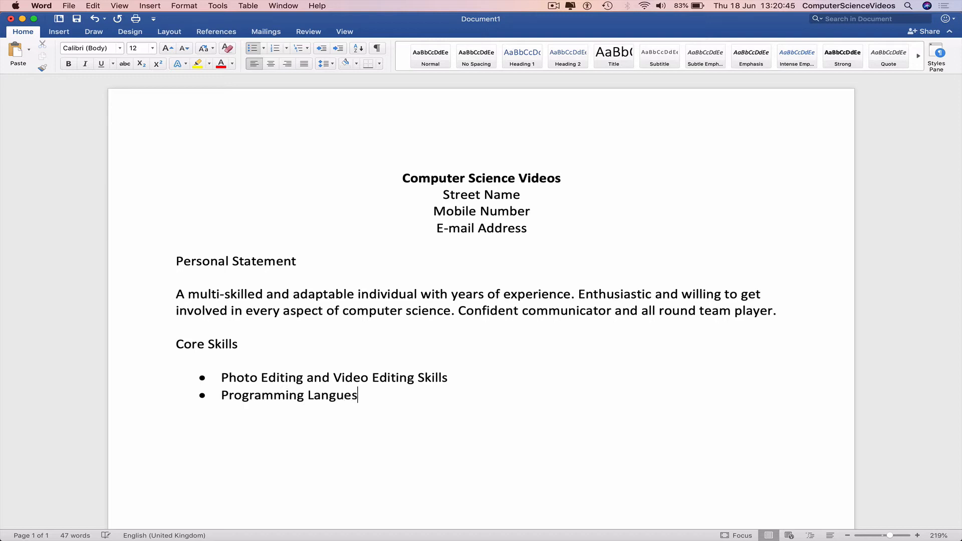
{"action": "key", "text": "BackSpace"}
{"action": "key", "text": "BackSpace"}
{"action": "key", "text": "BackSpace"}
{"action": "key", "text": "BackSpace"}
{"action": "type", "text": "guages"}
{"action": "key", "text": "BackSpace"}
{"action": "type", "text": ": CSS"}
{"action": "key", "text": "BackSpace"}
{"action": "key", "text": "BackSpace"}
{"action": "key", "text": "BackSpace"}
{"action": "type", "text": "HTML5/ "}
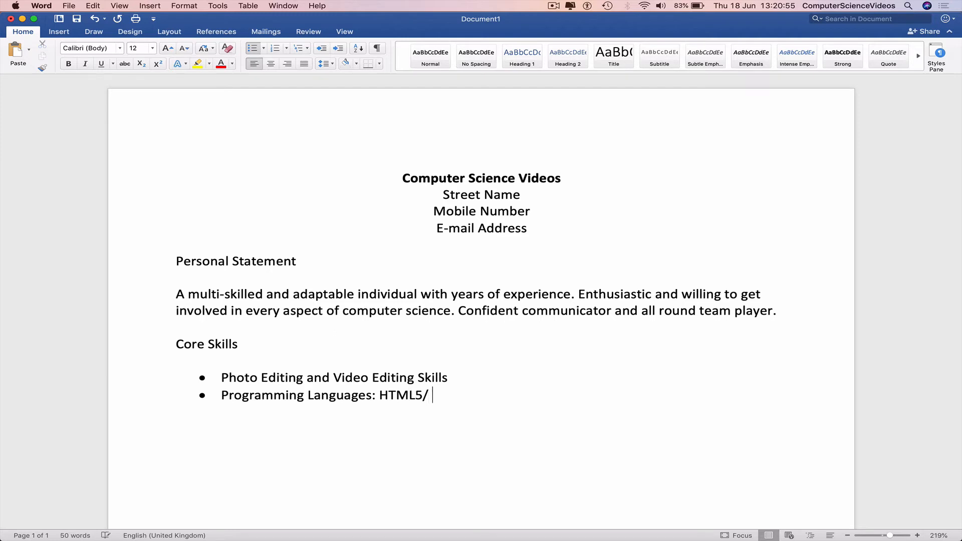
{"action": "type", "text": "CSS3"}
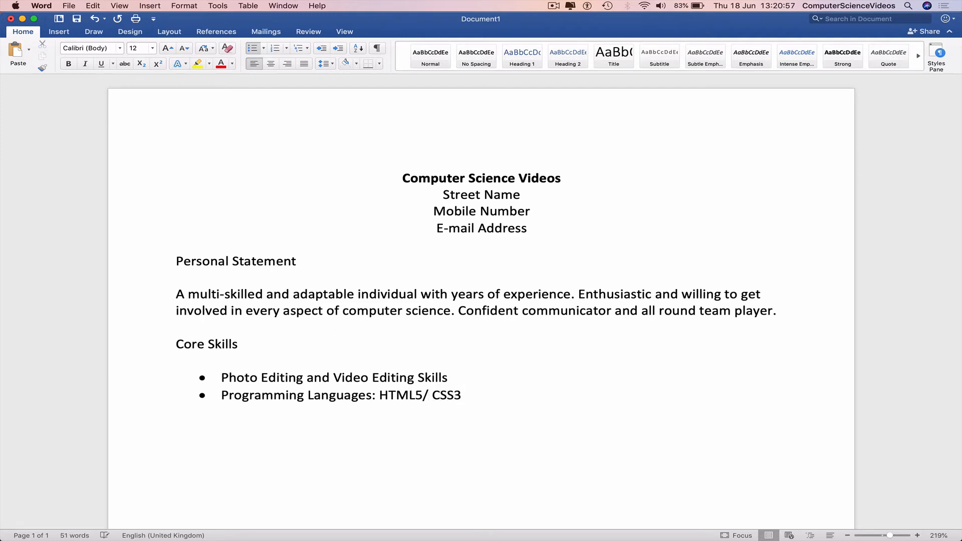
{"action": "type", "text": "/ PHP"}
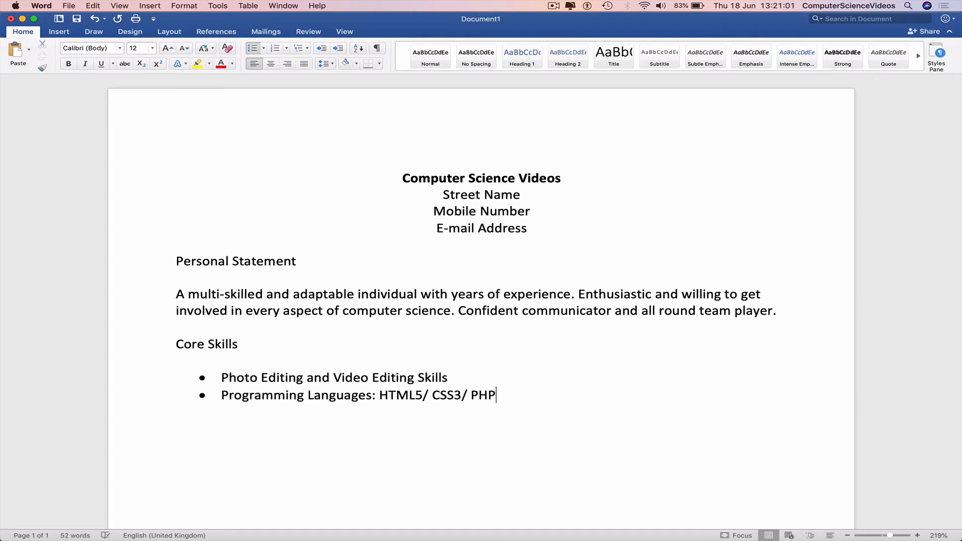
{"action": "type", "text": "/ Java"}
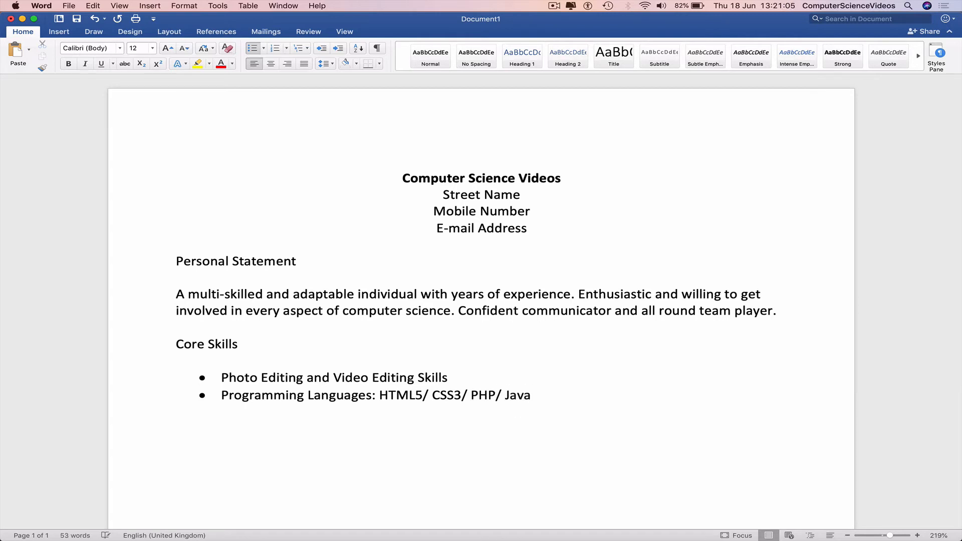
{"action": "type", "text": "Script/ Java"}
- Copy the two Core Skills bullets and paste them three times below the existing ones
{"action": "key", "text": "Return"}
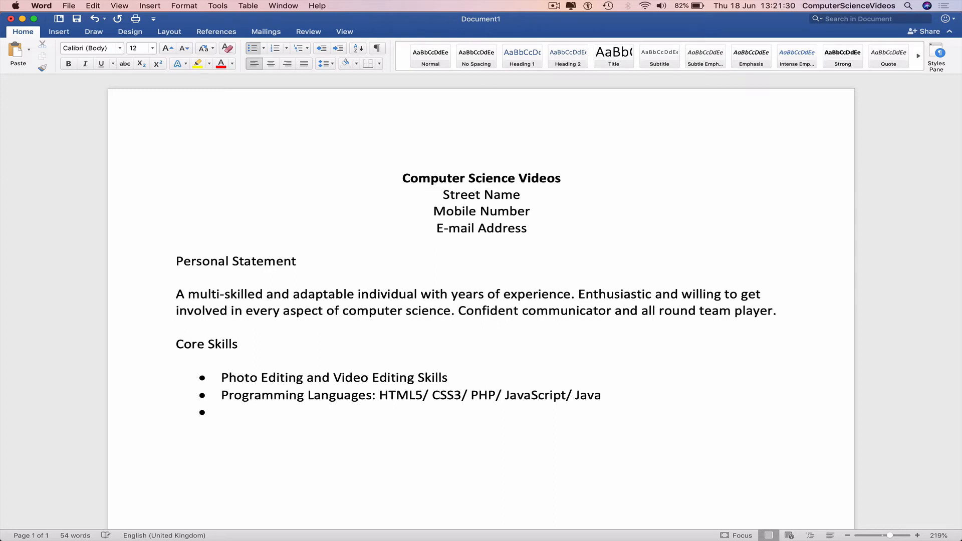
{"action": "scroll", "coordinate": [475, 125], "scroll_direction": "down", "scroll_amount": 5}
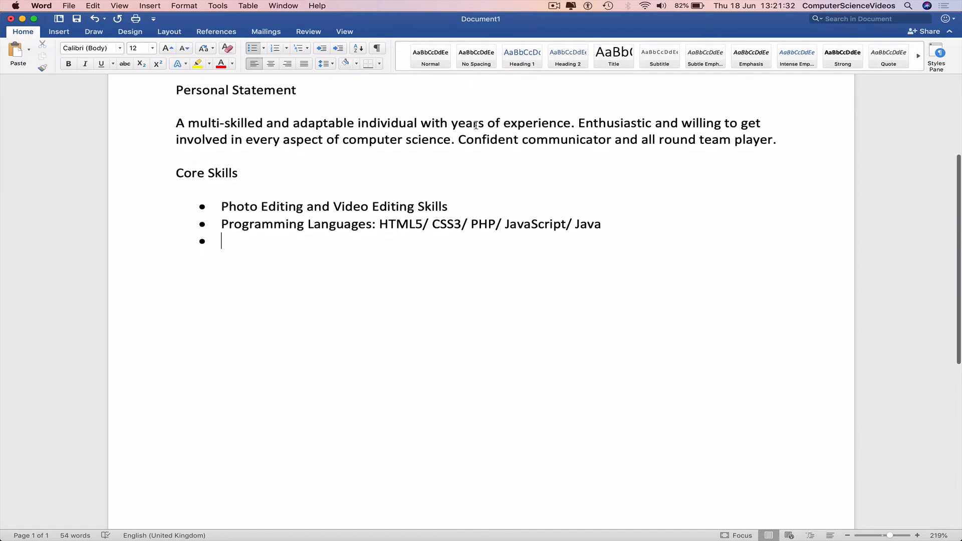
{"action": "left_click_drag", "start_coordinate": [609, 224], "coordinate": [235, 206]}
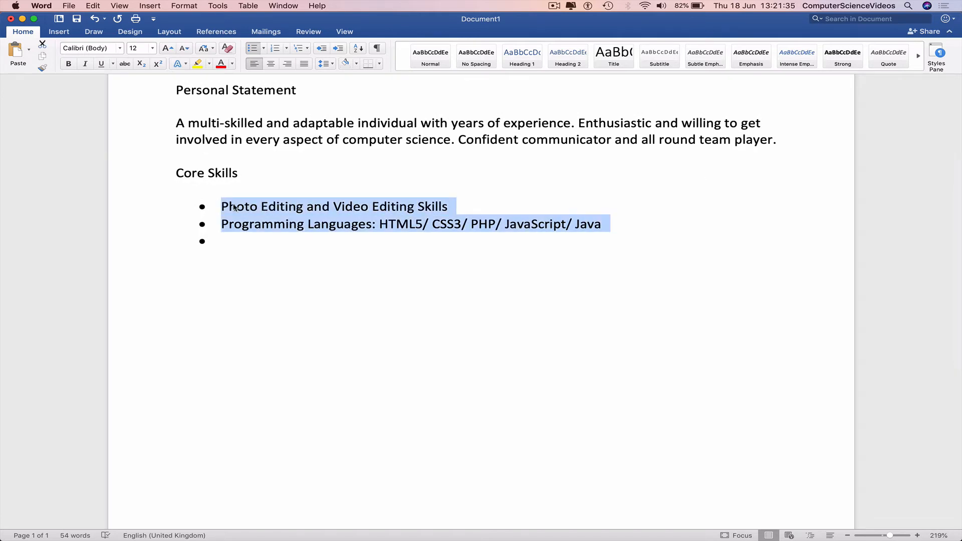
{"action": "key", "text": "super+c"}
{"action": "left_click", "coordinate": [266, 241]}
{"action": "key", "text": "super+v"}
{"action": "key", "text": "super+v"}
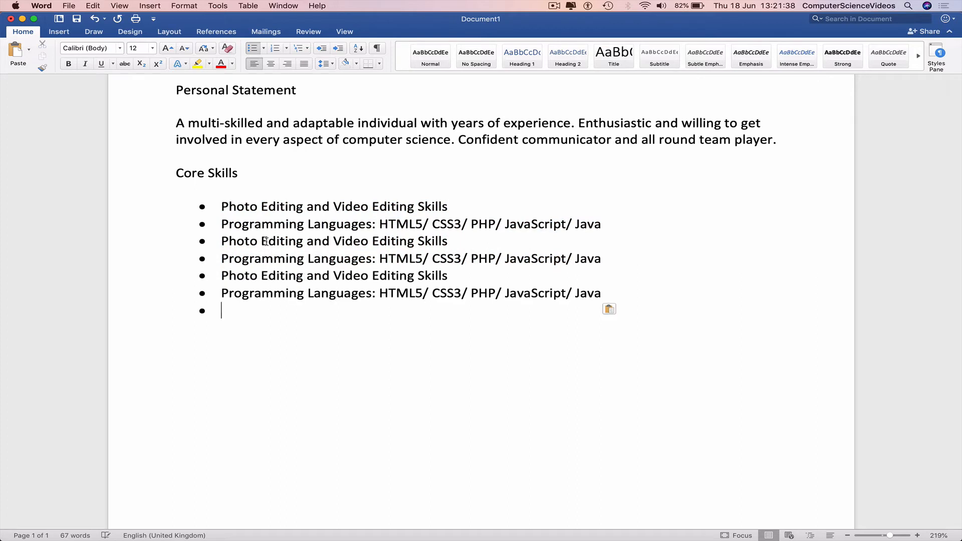
{"action": "key", "text": "super+v"}
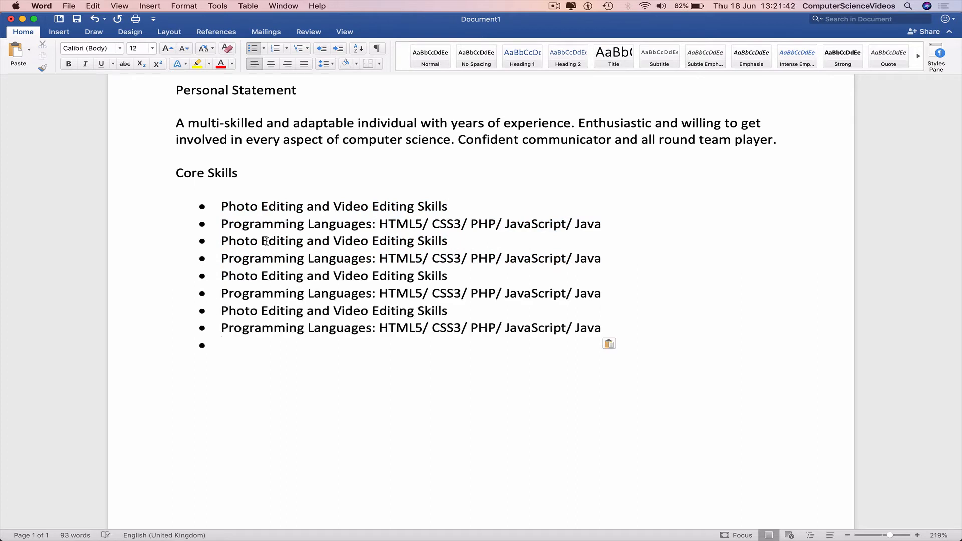
- End the bulleted list and add an "Employment History" heading below it, with a blank line above and below
{"action": "key", "text": "BackSpace"}
{"action": "key", "text": "BackSpace"}
{"action": "key", "text": "BackSpace"}
{"action": "key", "text": "Return"}
{"action": "key", "text": "Return"}
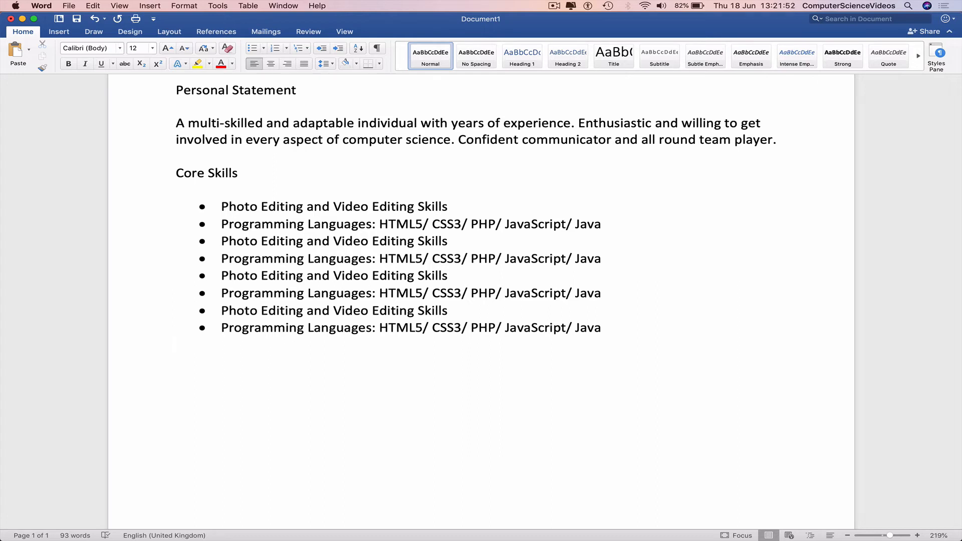
{"action": "key", "text": "Return"}
{"action": "type", "text": "Employment History"}
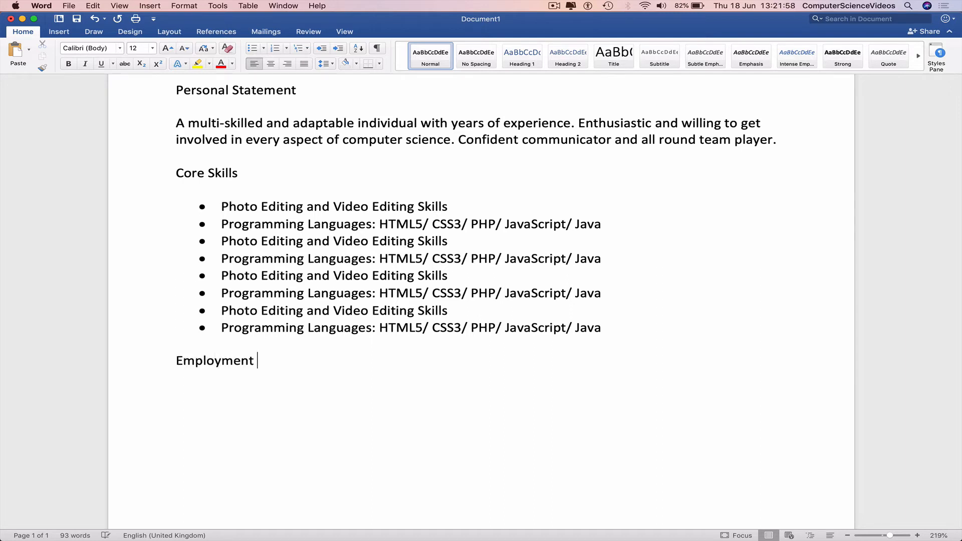
{"action": "key", "text": "Return"}
{"action": "key", "text": "Return"}
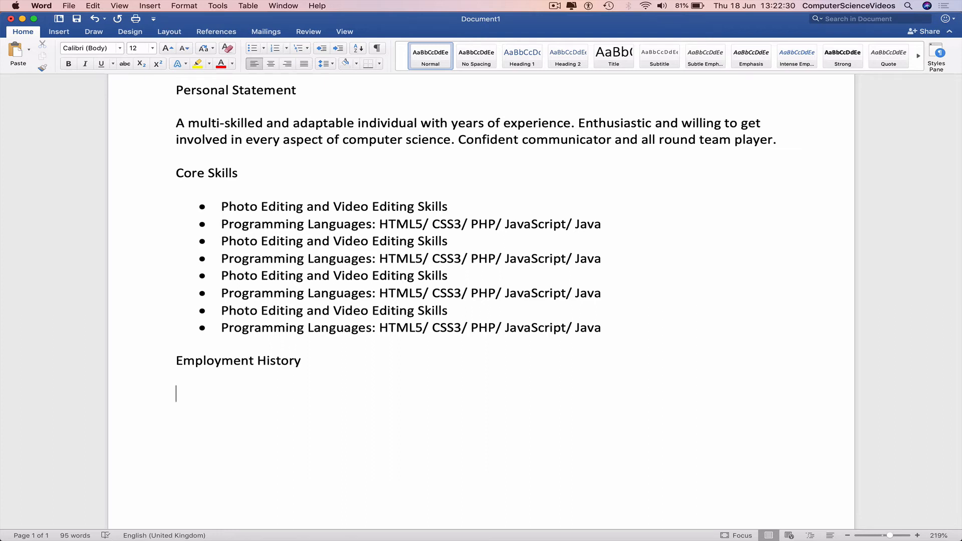
- Add the job line "Worked with Students – School (October 2015 – December 2015)" under Employment History
{"action": "left_click", "coordinate": [949, 31]}
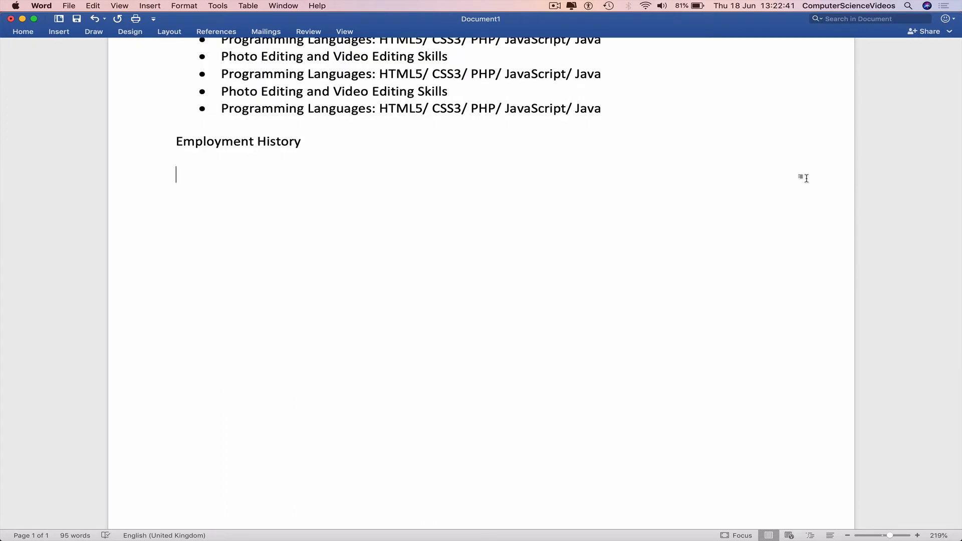
{"action": "type", "text": "Worked with Student"}
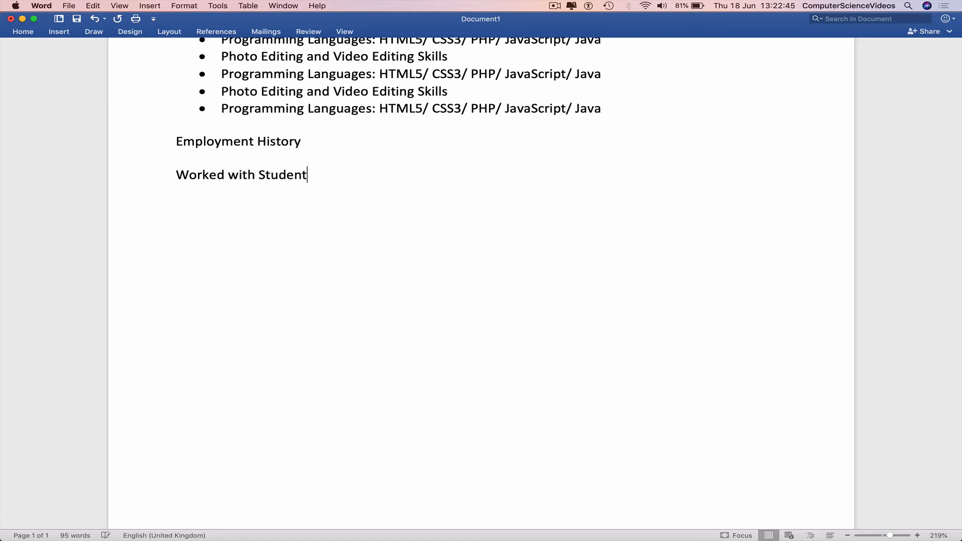
{"action": "type", "text": "s - School ("}
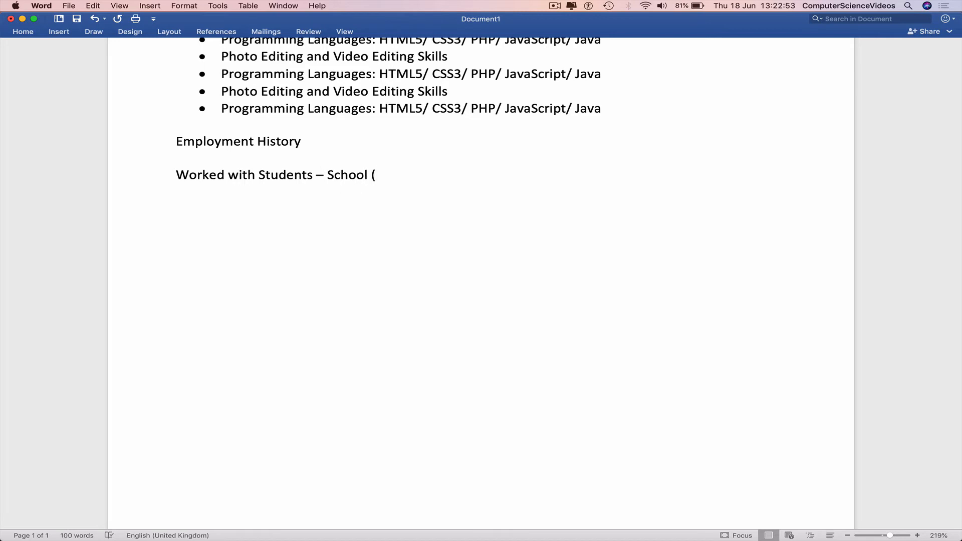
{"action": "type", "text": "October 201"}
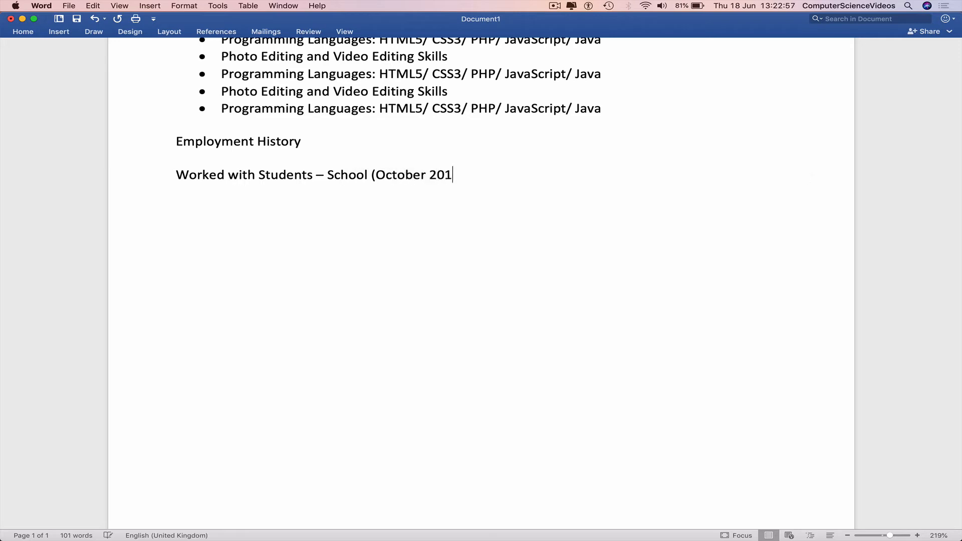
{"action": "type", "text": "5 - De"}
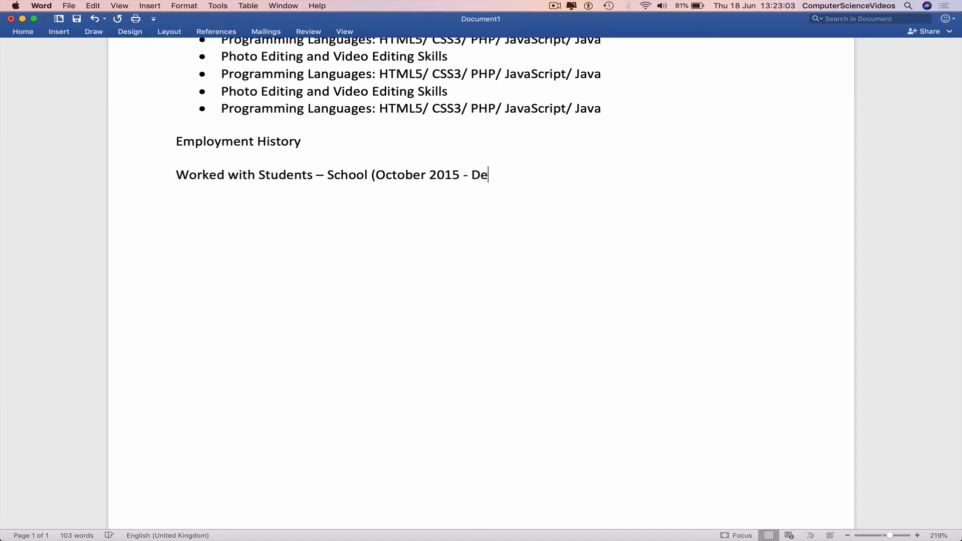
{"action": "type", "text": "ce"}
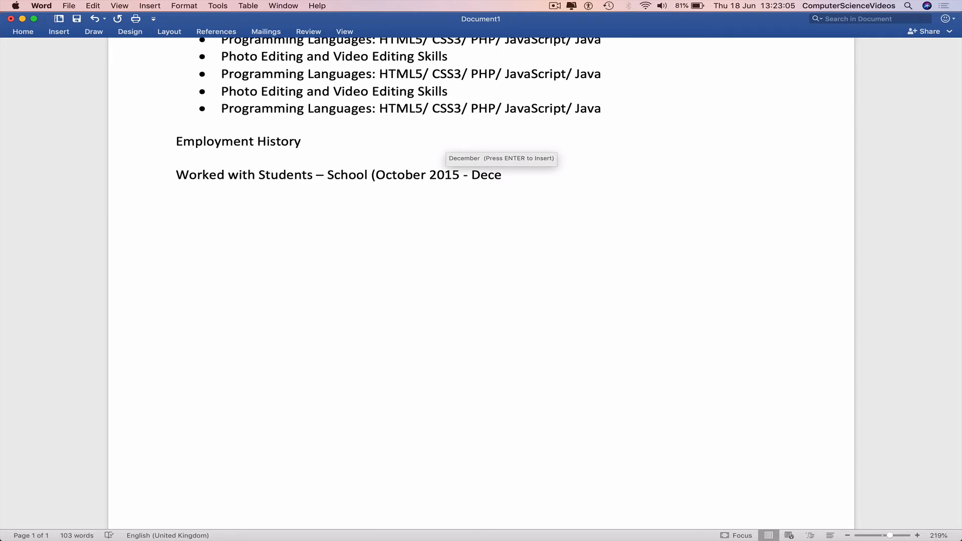
{"action": "key", "text": "Return"}
{"action": "type", "text": "2015"}
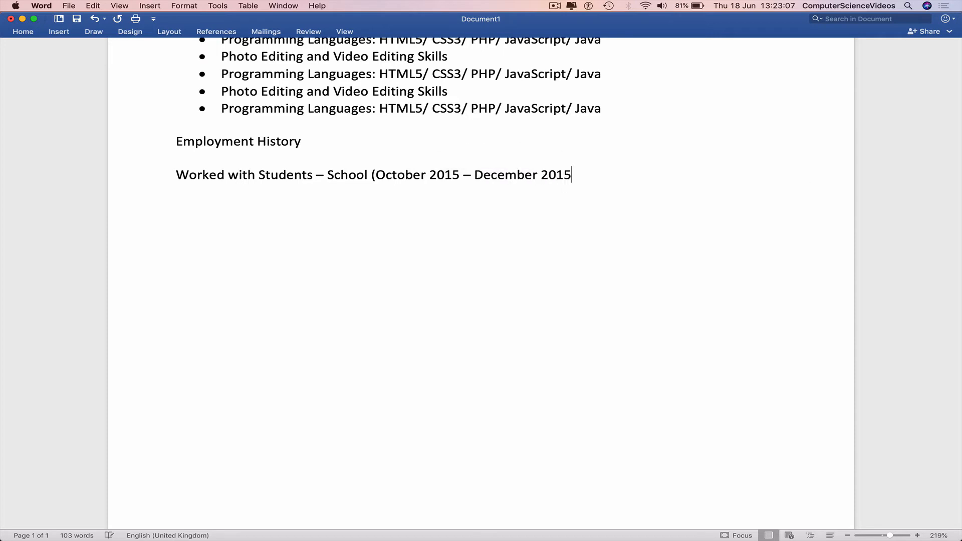
{"action": "type", "text": ")"}
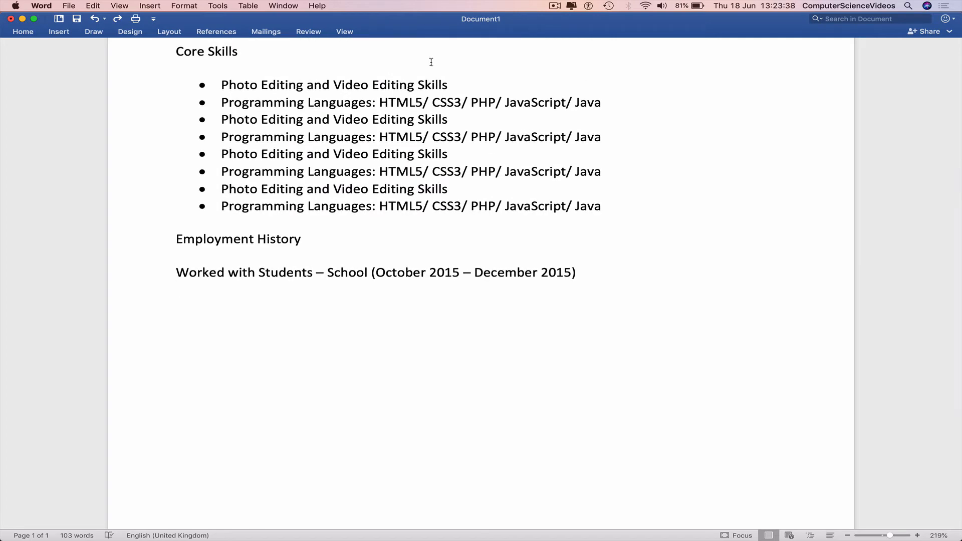
- Start a bulleted list under the school job with the item "Helped to Create Spreadsheets, word documents"
{"action": "left_click", "coordinate": [23, 31]}
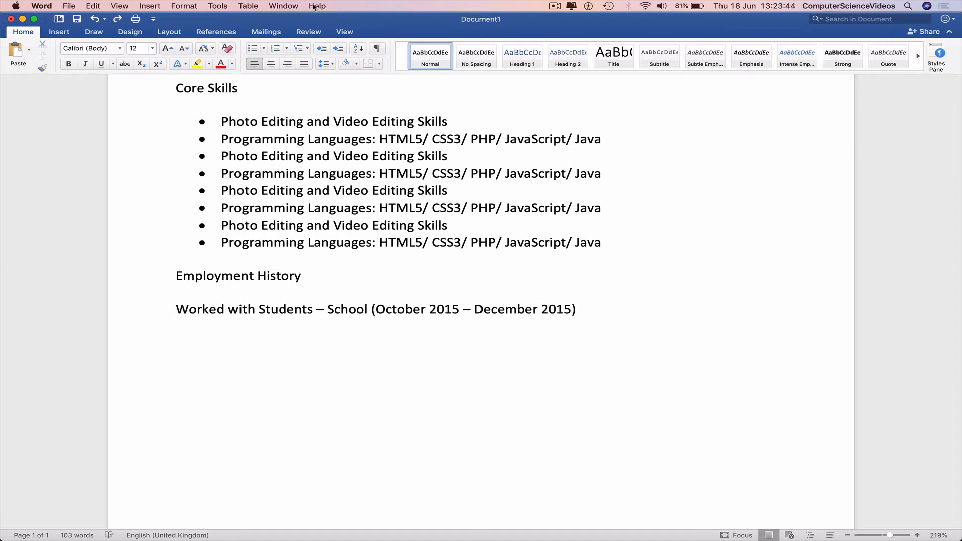
{"action": "key", "text": "Return"}
{"action": "left_click", "coordinate": [256, 49]}
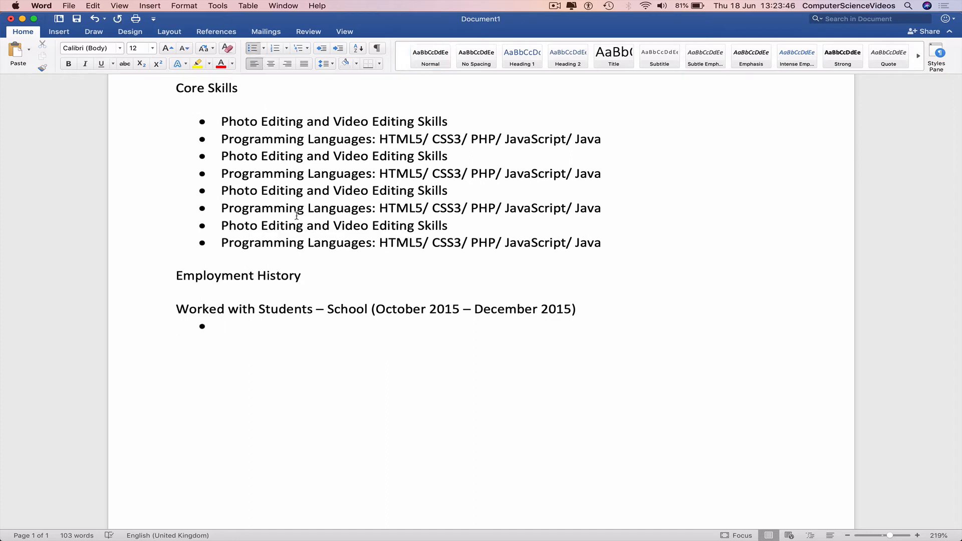
{"action": "type", "text": "Helped to Cre"}
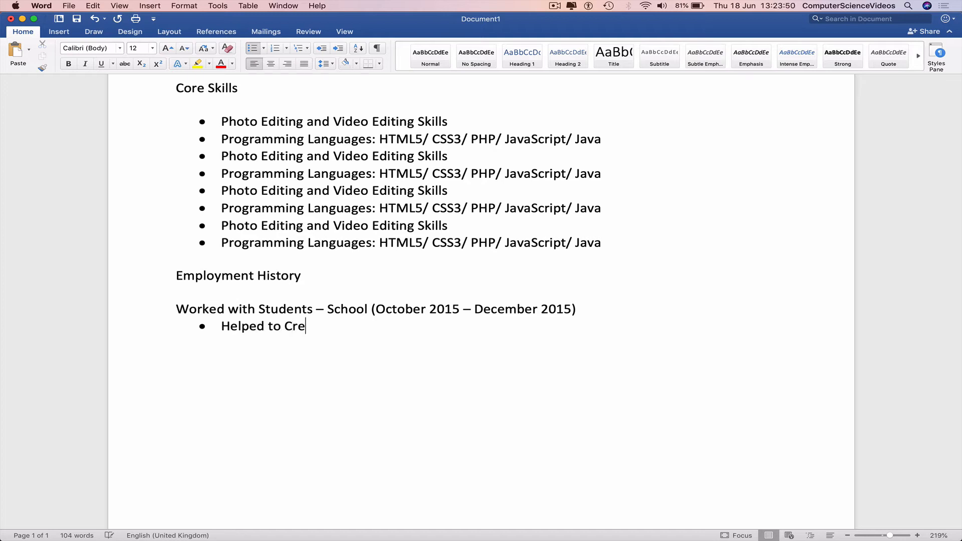
{"action": "type", "text": "ate Spreadsheet"}
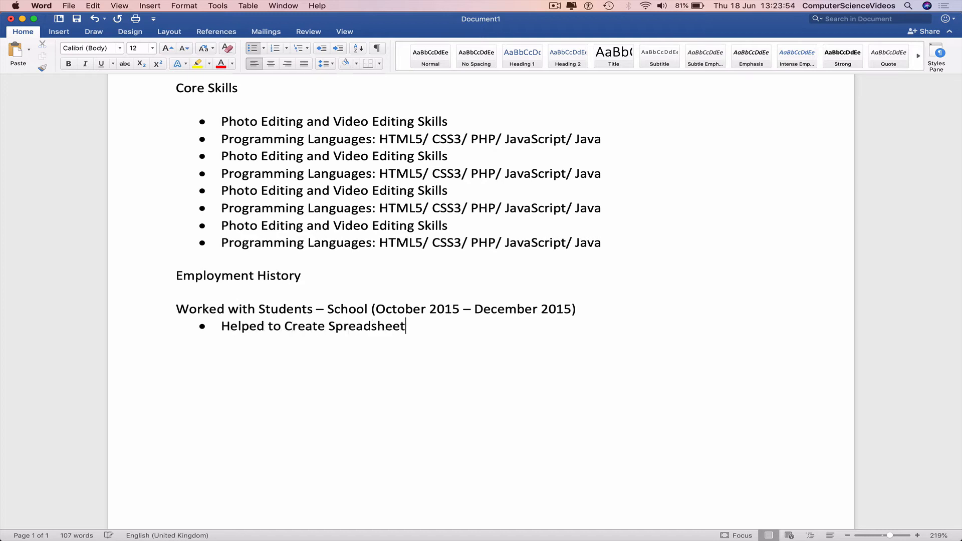
{"action": "type", "text": "s, word documents"}
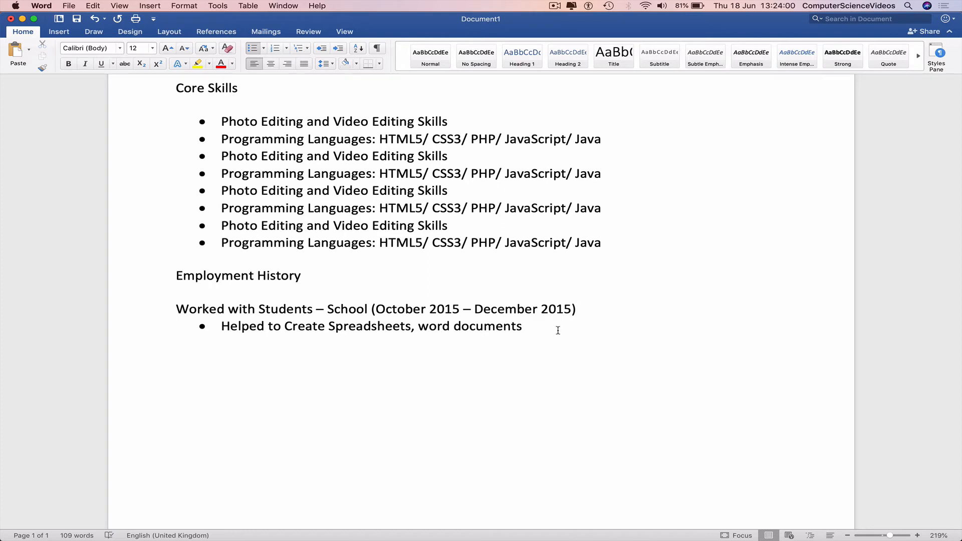
- Copy the school job's bullet, paste it twice below the original, and end the bulleted list
{"action": "left_click_drag", "start_coordinate": [556, 329], "coordinate": [234, 336]}
{"action": "key", "text": "super+c"}
{"action": "key", "text": "Right"}
{"action": "key", "text": "Return"}
{"action": "key", "text": "super+v"}
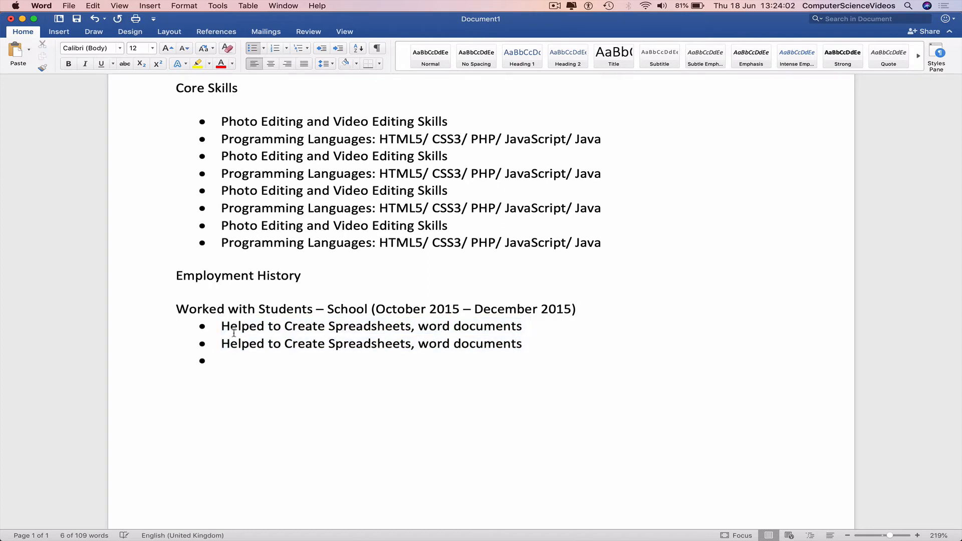
{"action": "key", "text": "Return"}
{"action": "key", "text": "BackSpace"}
{"action": "key", "text": "Return"}
{"action": "key", "text": "super+v"}
{"action": "key", "text": "Return"}
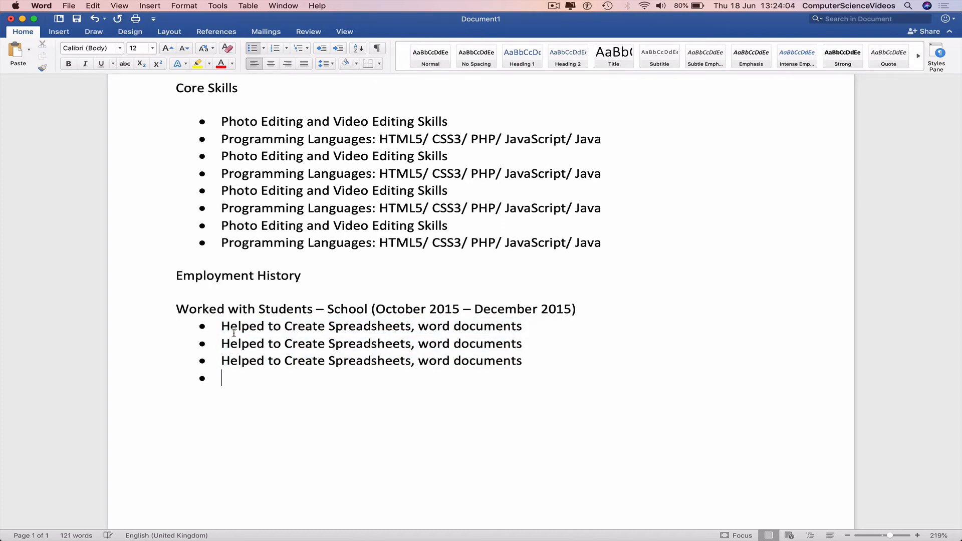
{"action": "key", "text": "BackSpace"}
{"action": "key", "text": "BackSpace"}
{"action": "key", "text": "BackSpace"}
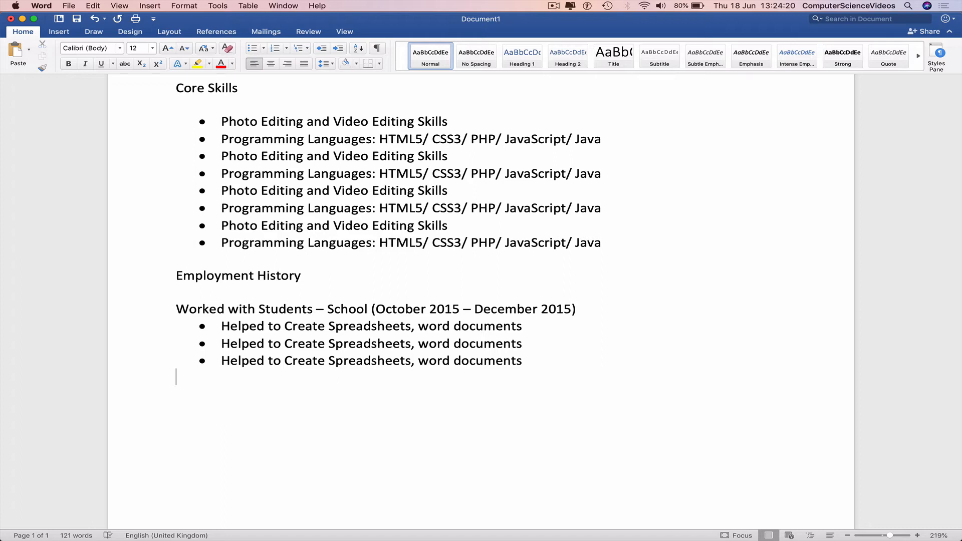
- After a blank line, add a second job line reading "Content Creator (Self-Employed) (January 2017 – January 2018)"
{"action": "key", "text": "Return"}
{"action": "type", "text": "Content Creator"}
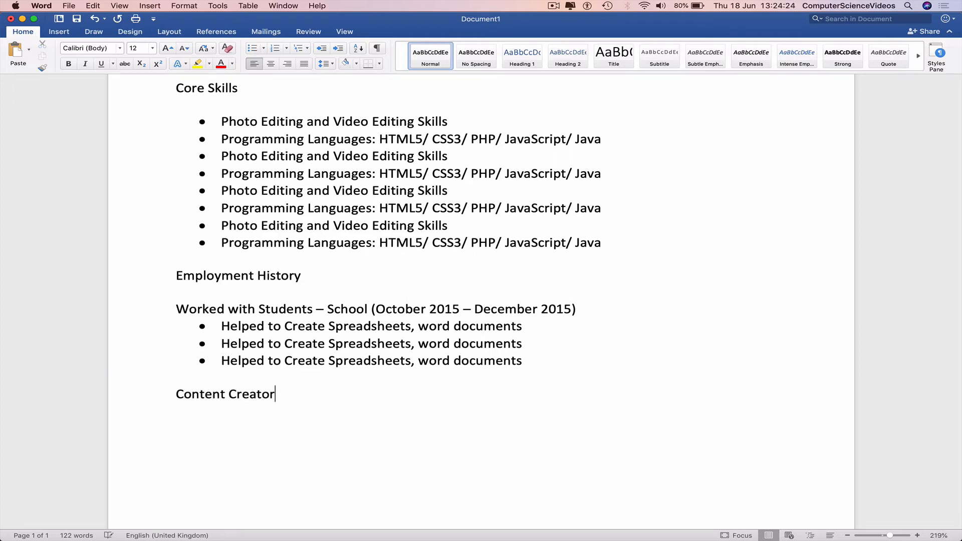
{"action": "type", "text": " (Self-Employed)"}
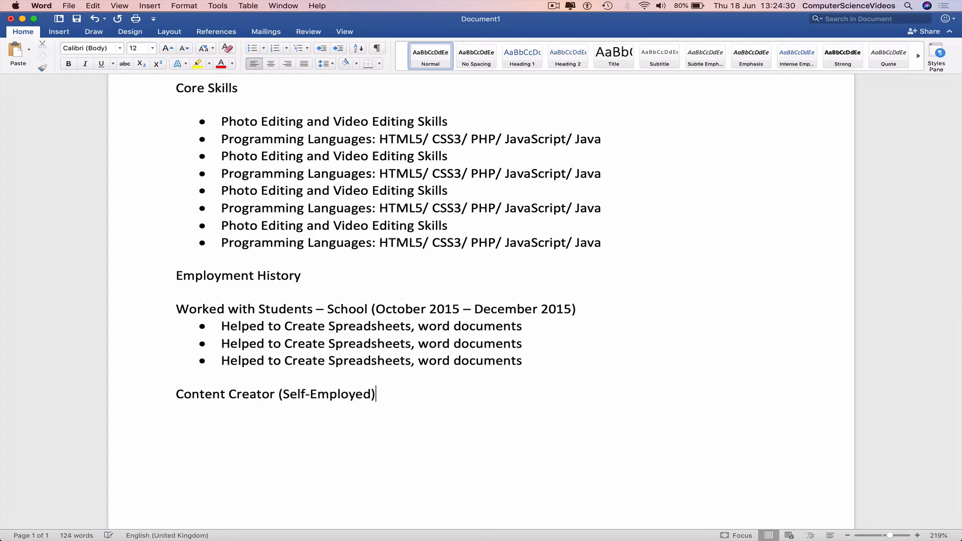
{"action": "type", "text": "(January"}
{"action": "type", "text": " 201"}
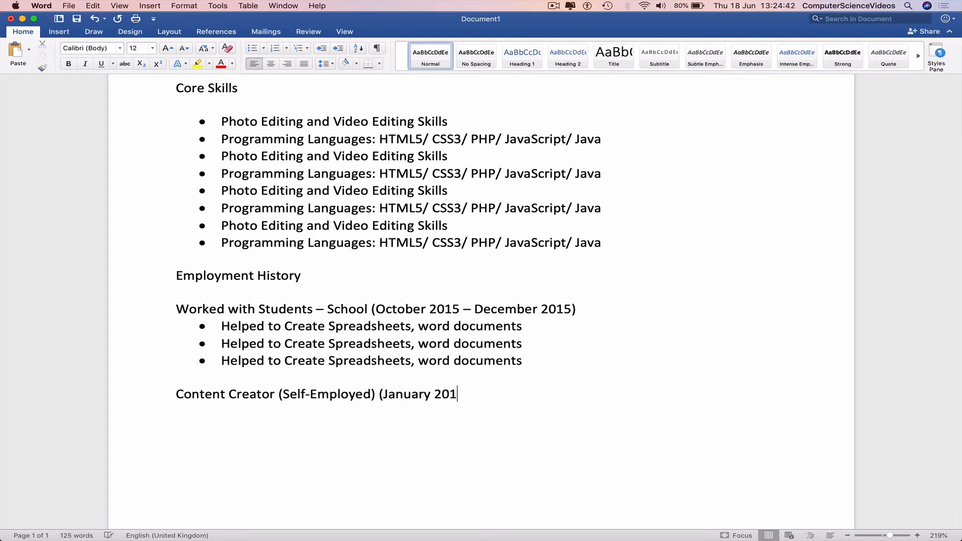
{"action": "type", "text": "7 -"}
{"action": "type", "text": "Janua"}
{"action": "key", "text": "Return"}
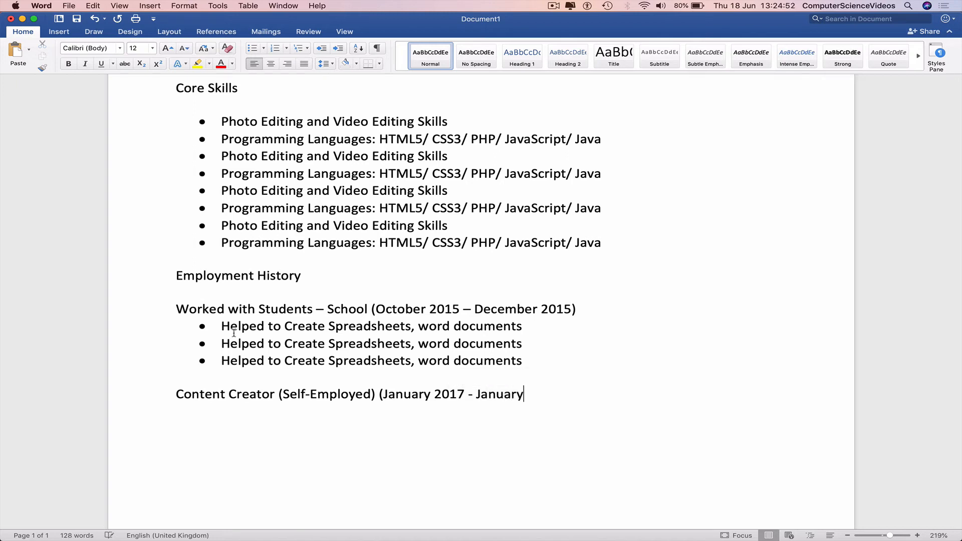
{"action": "type", "text": "2018)"}
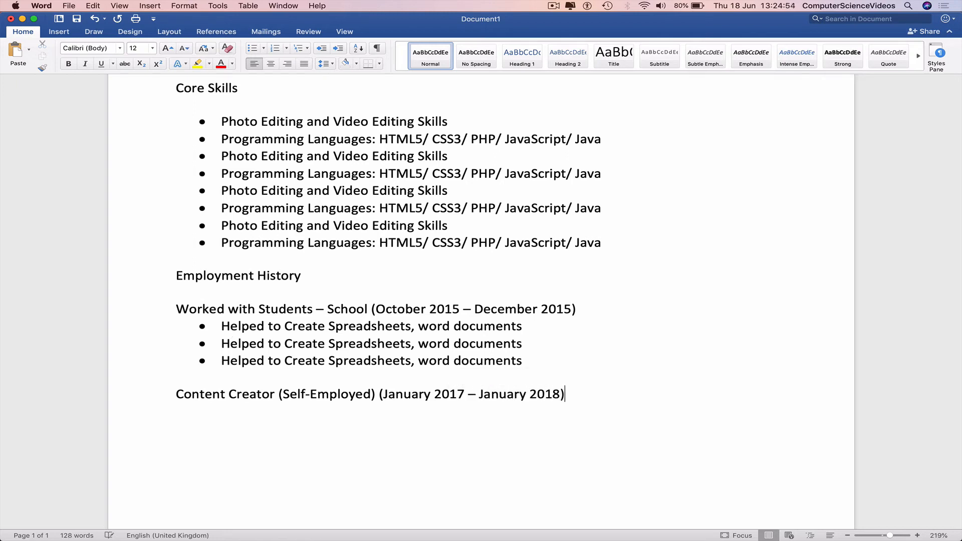
- Add a bullet under the Content Creator job reading "Creating content to increase brand awareness"
{"action": "key", "text": "Return"}
{"action": "left_click", "coordinate": [252, 48]}
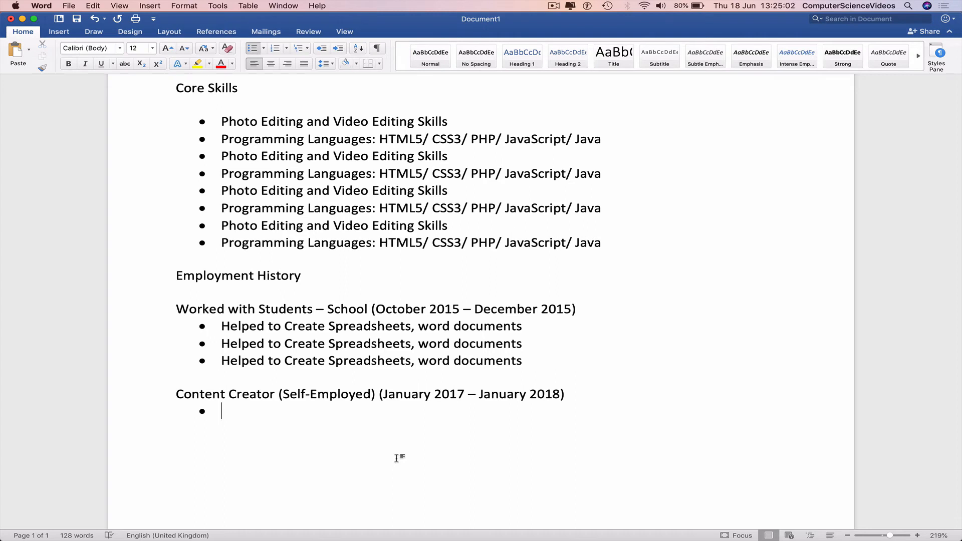
{"action": "type", "text": "Creating content"}
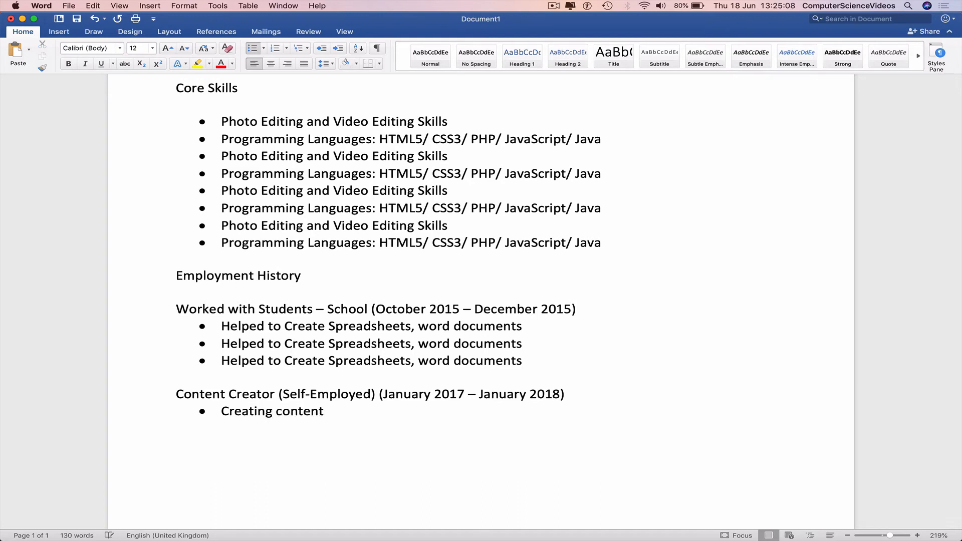
{"action": "type", "text": " to increa"}
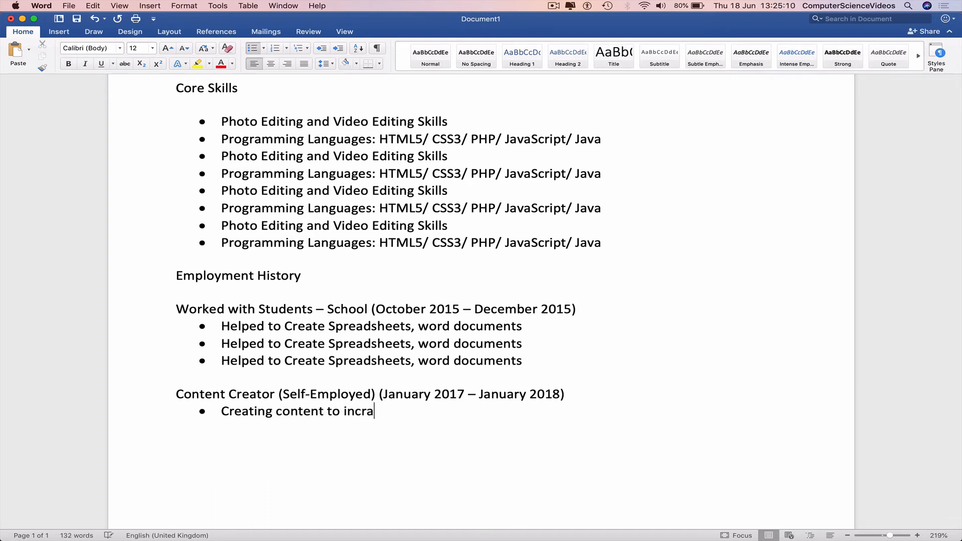
{"action": "type", "text": "se brand awar"}
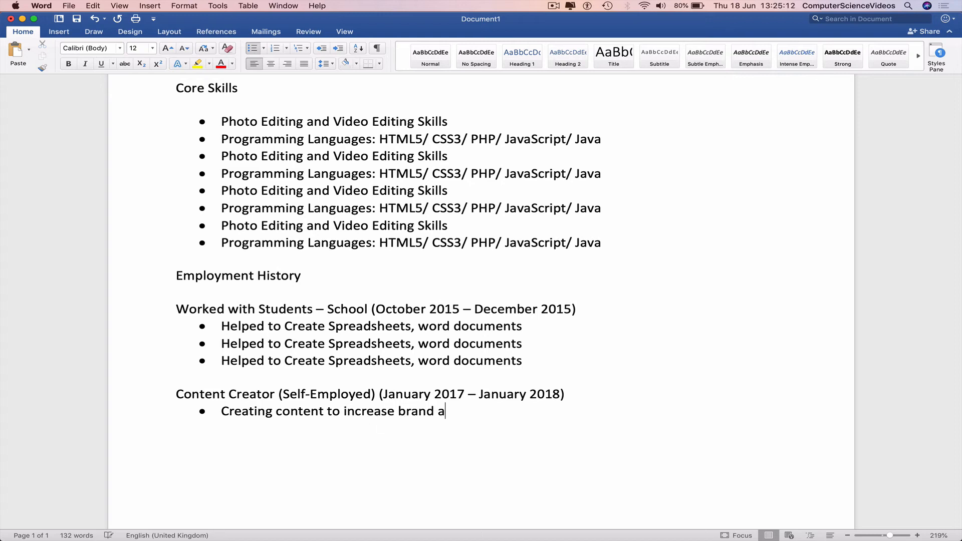
{"action": "type", "text": "eness"}
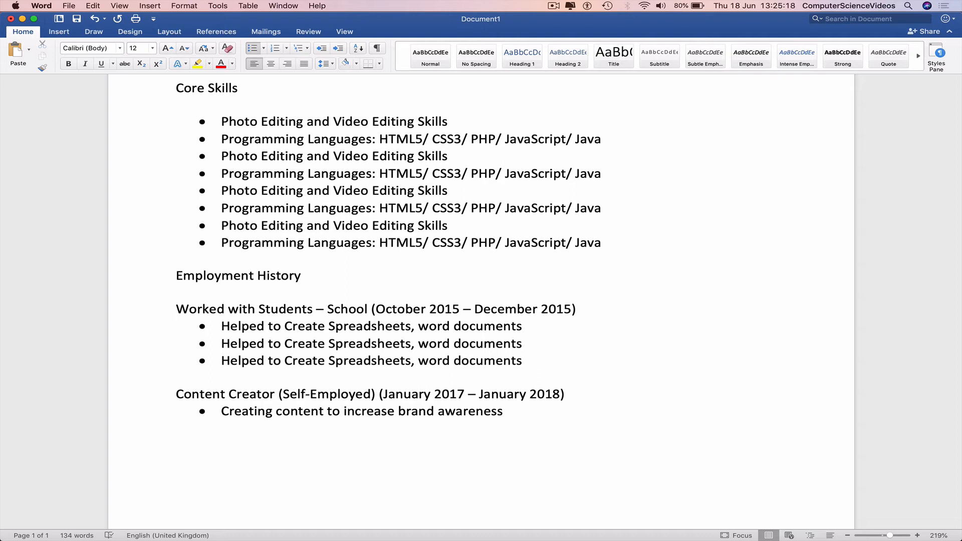
- End the bulleted list and add an "Education" heading below it, with a blank line above and below
{"action": "key", "text": "Return"}
{"action": "key", "text": "Return"}
{"action": "key", "text": "Return"}
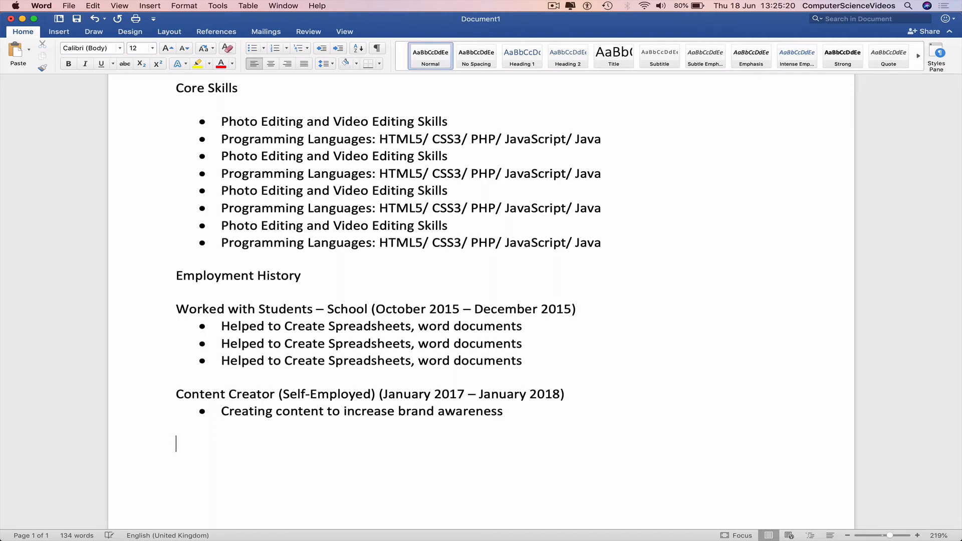
{"action": "scroll", "coordinate": [481, 301], "scroll_direction": "down", "scroll_amount": 5}
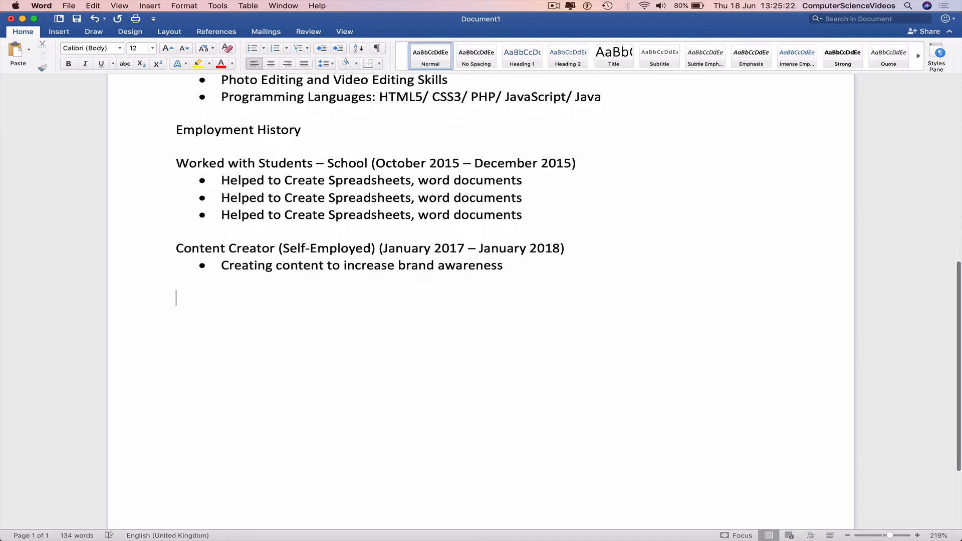
{"action": "type", "text": "Education"}
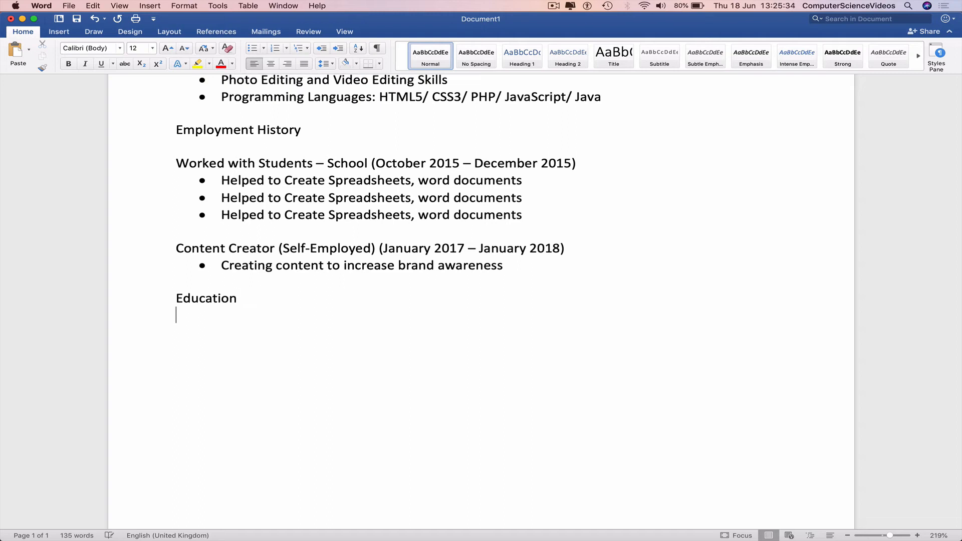
{"action": "key", "text": "Return"}
- Add the line "Secondary School (2007-2012)" under the Education heading
{"action": "type", "text": "Secondary School ("}
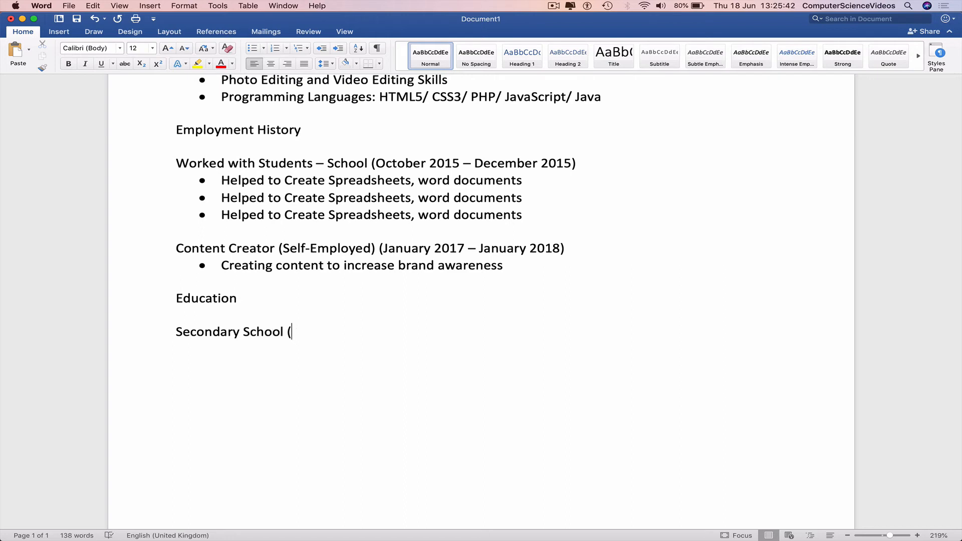
{"action": "type", "text": "2007-2012"}
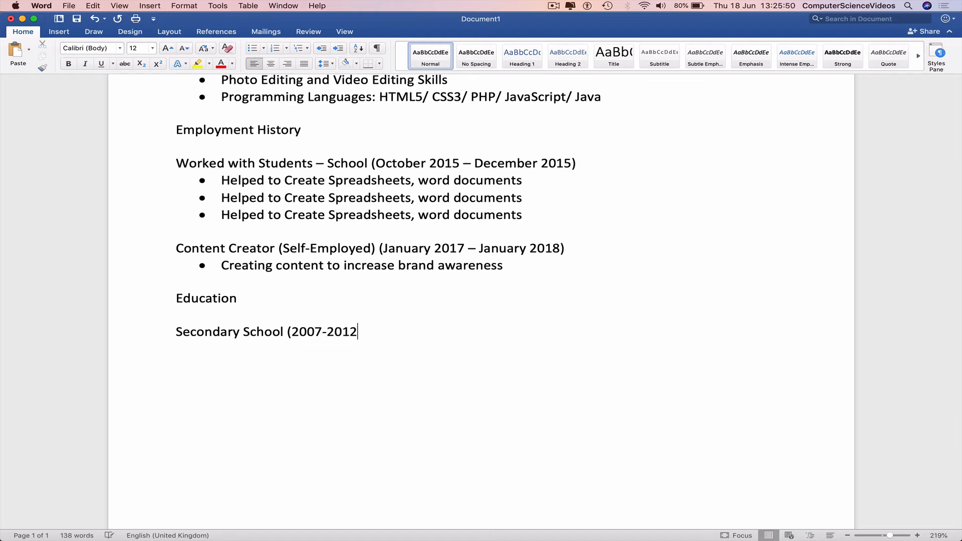
{"action": "type", "text": ")"}
- Add the line "10 GCSEs including English(C) & Maths(B)" directly below the Secondary School line
{"action": "type", "text": "10 GCSEs"}
{"action": "type", "text": " includin"}
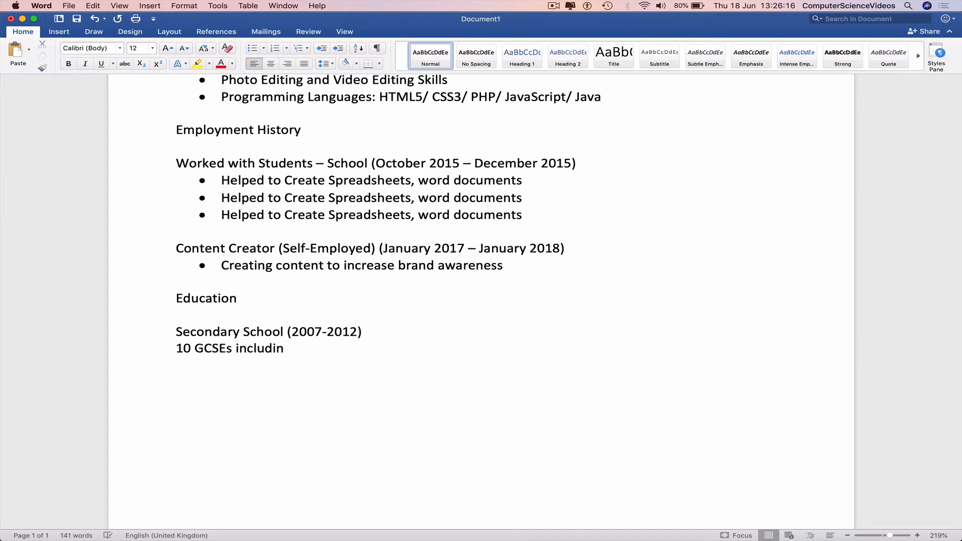
{"action": "type", "text": "g Eng("}
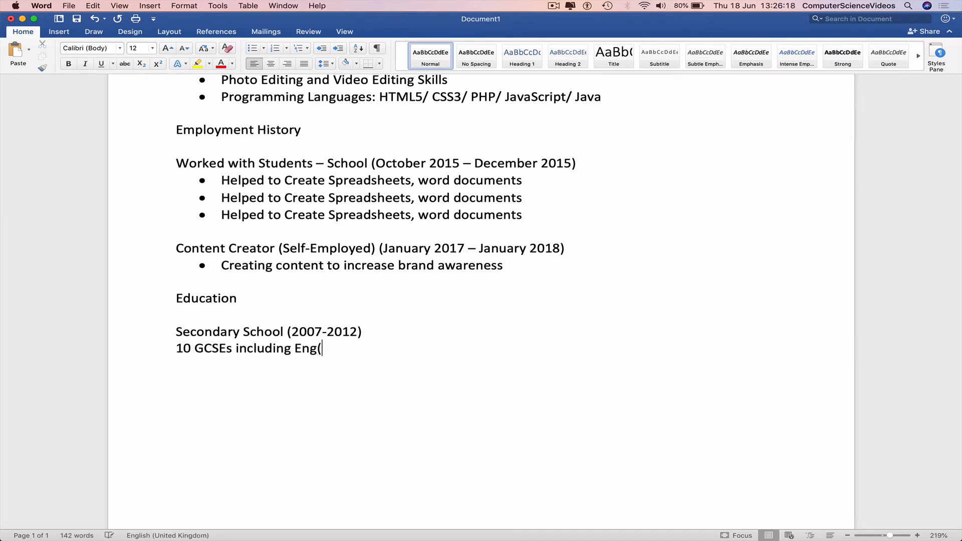
{"action": "type", "text": "c"}
{"action": "key", "text": "BackSpace"}
{"action": "type", "text": "C)"}
{"action": "key", "text": "super+z"}
{"action": "type", "text": "& Math"}
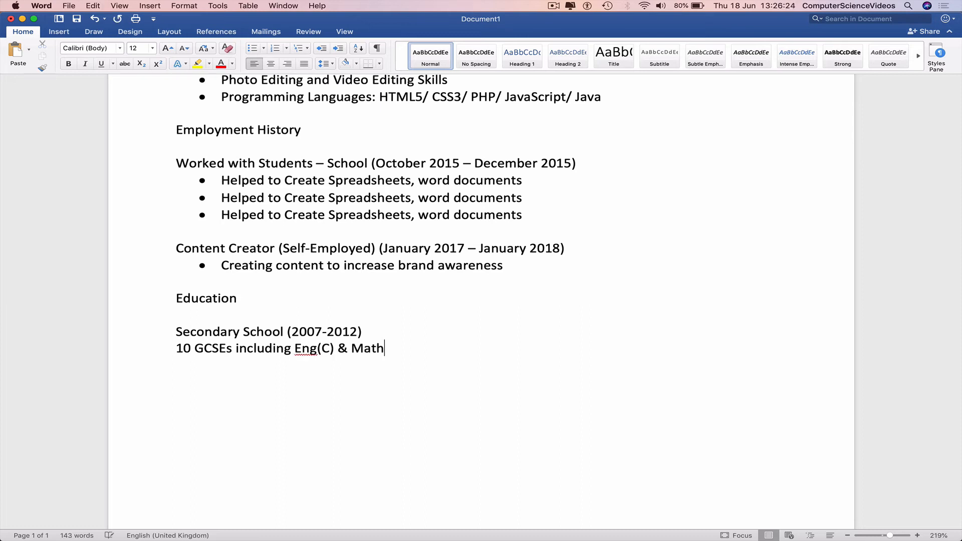
{"action": "type", "text": "s(B)"}
{"action": "left_click", "coordinate": [317, 348]}
{"action": "type", "text": "lish"}
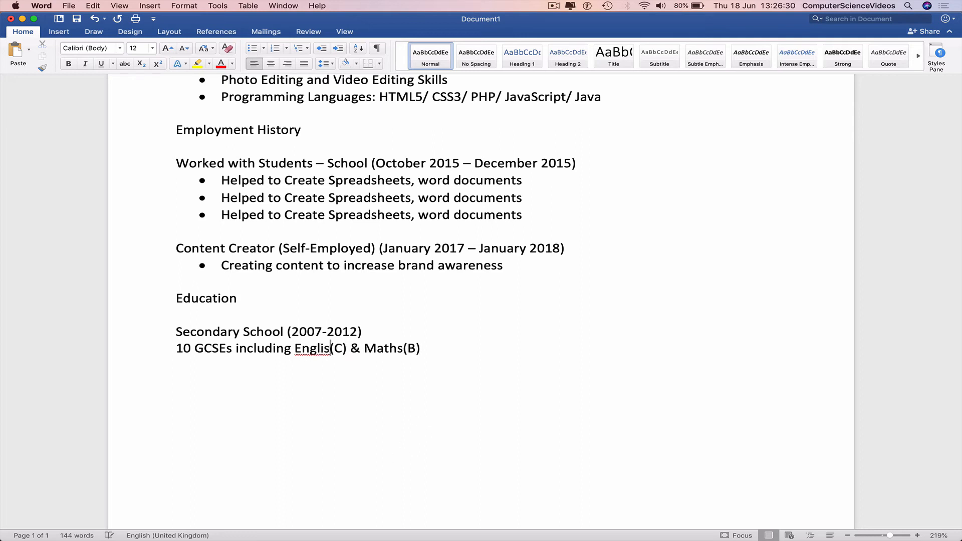
- Insert a space between "Maths" and "(B)", and add the line "College (2012-2014)" below, separated by a blank line
{"action": "left_click", "coordinate": [413, 347]}
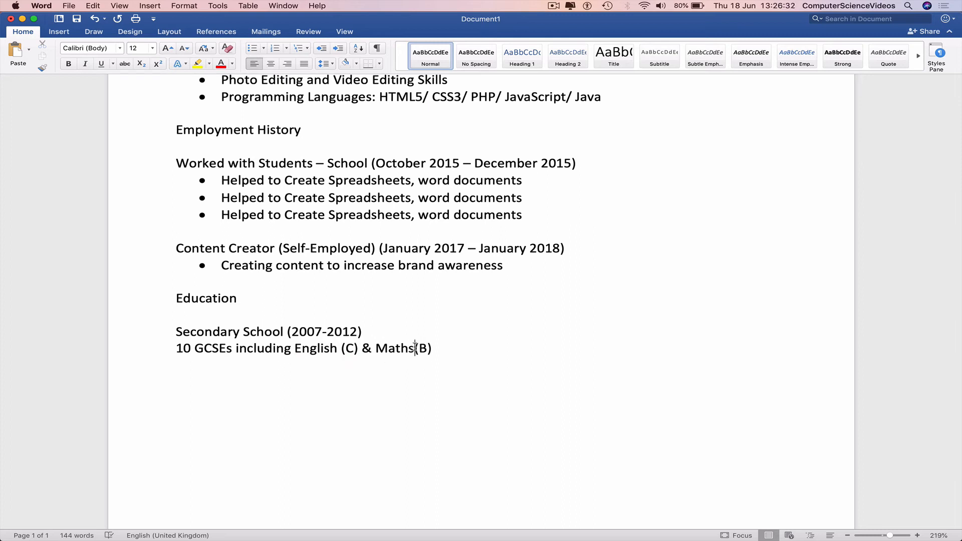
{"action": "key", "text": "Return"}
{"action": "type", "text": "College "}
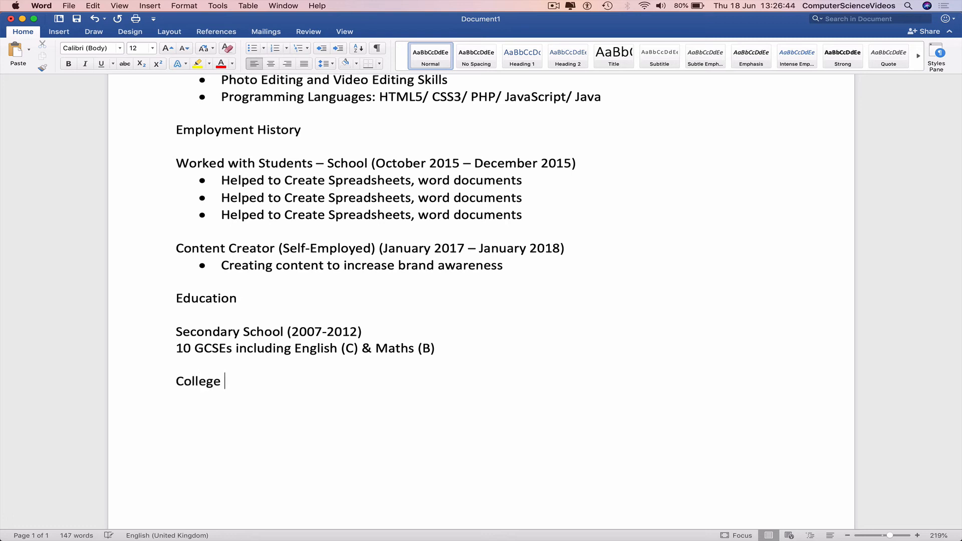
{"action": "type", "text": "(201"}
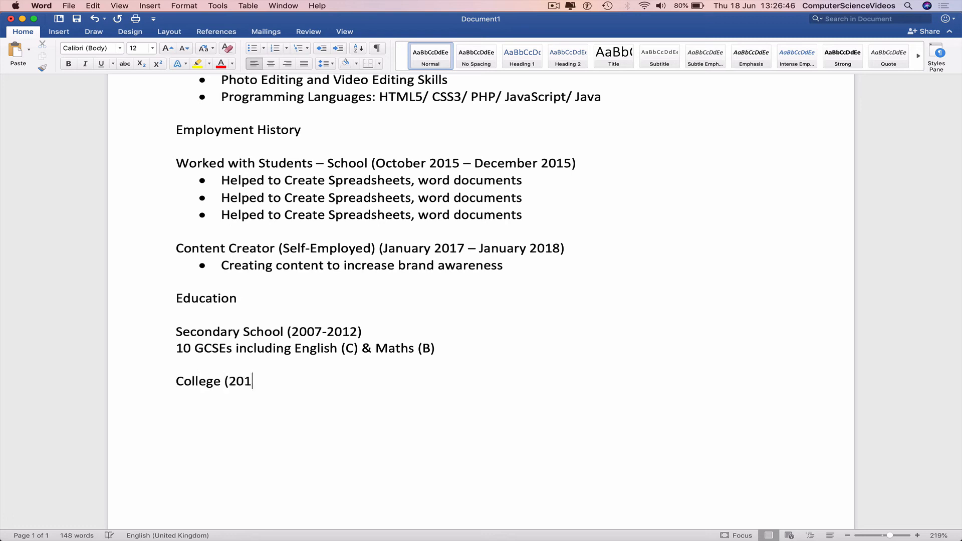
{"action": "type", "text": "2-2014)"}
- Add the line "A-Level Maths, Physics & ICT" directly below the College line
{"action": "key", "text": "Return"}
{"action": "type", "text": "A-Level"}
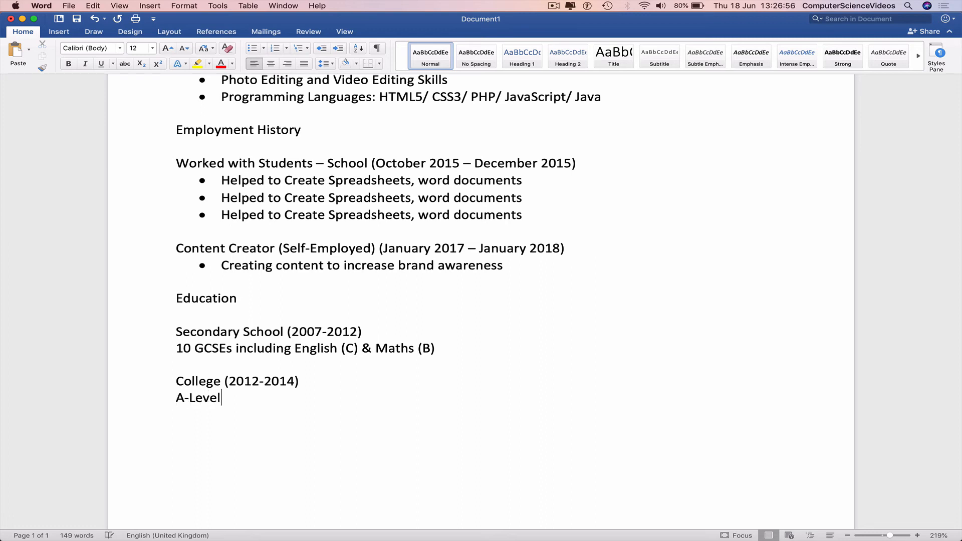
{"action": "type", "text": " Maths, Physics"}
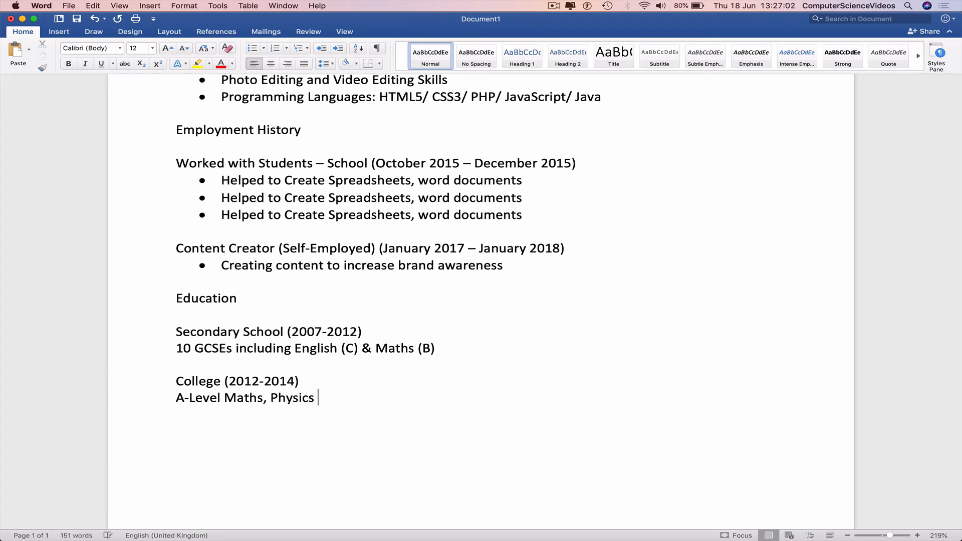
{"action": "type", "text": " & ICT"}
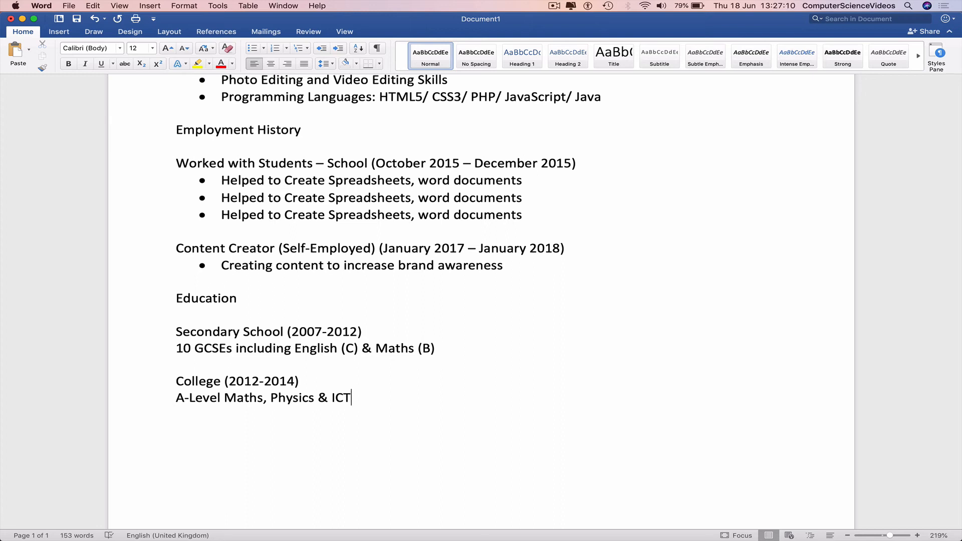
- Add the line "University (2014-2017)" after a blank line, with "Computer Science" directly below it
{"action": "key", "text": "Return"}
{"action": "key", "text": "Return"}
{"action": "type", "text": "University (2014-201"}
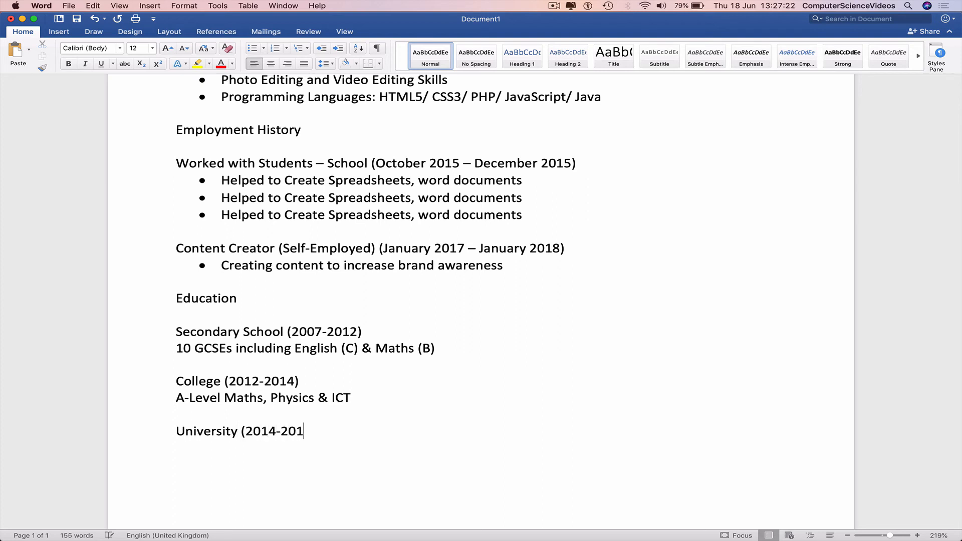
{"action": "type", "text": "7)"}
{"action": "key", "text": "Return"}
{"action": "type", "text": "Computer Science"}
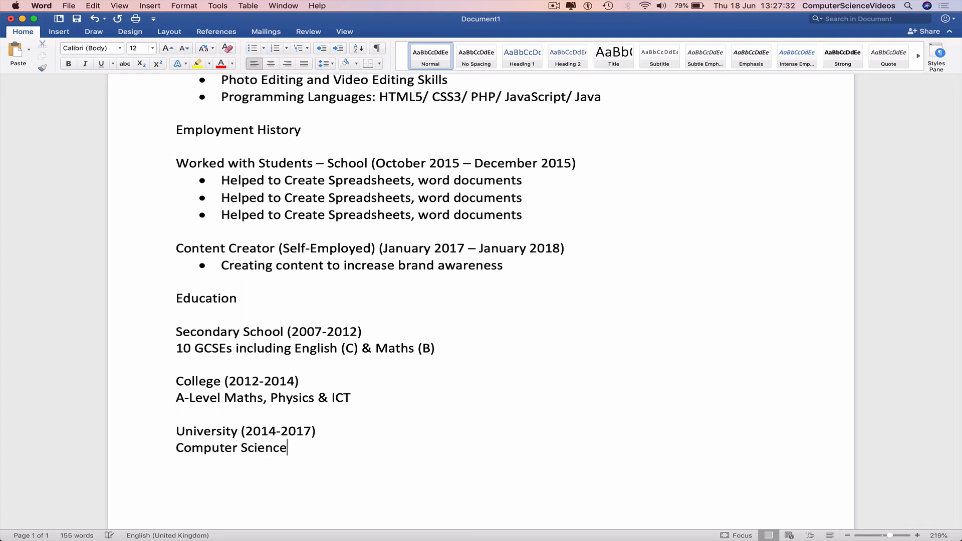
- Extend the degree line under University to read "BSc Computer Science (2:1)"
{"action": "left_click", "coordinate": [184, 447]}
{"action": "type", "text": "B"}
{"action": "key", "text": "BackSpace"}
{"action": "key", "text": "BackSpace"}
{"action": "type", "text": "BSc C"}
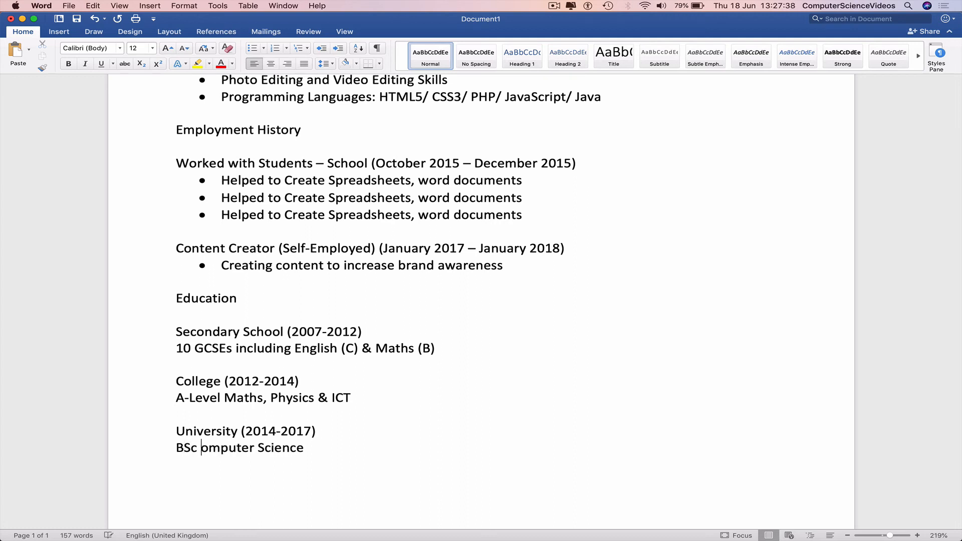
{"action": "left_click", "coordinate": [330, 457]}
{"action": "type", "text": "(2"}
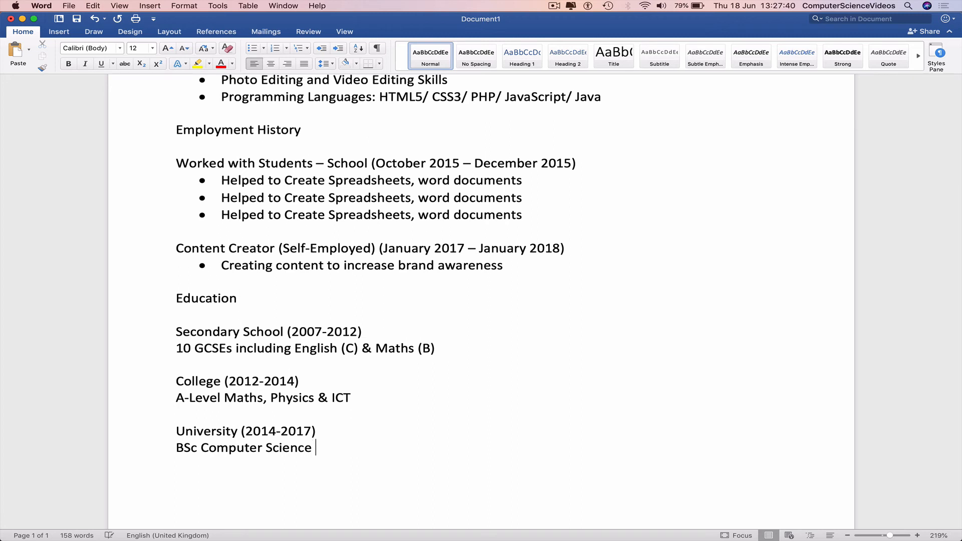
{"action": "type", "text": ":1)"}
- Add an "Interests" heading below the University entry, with a blank line above and below it
{"action": "scroll", "coordinate": [481, 278], "scroll_direction": "down", "scroll_amount": 3}
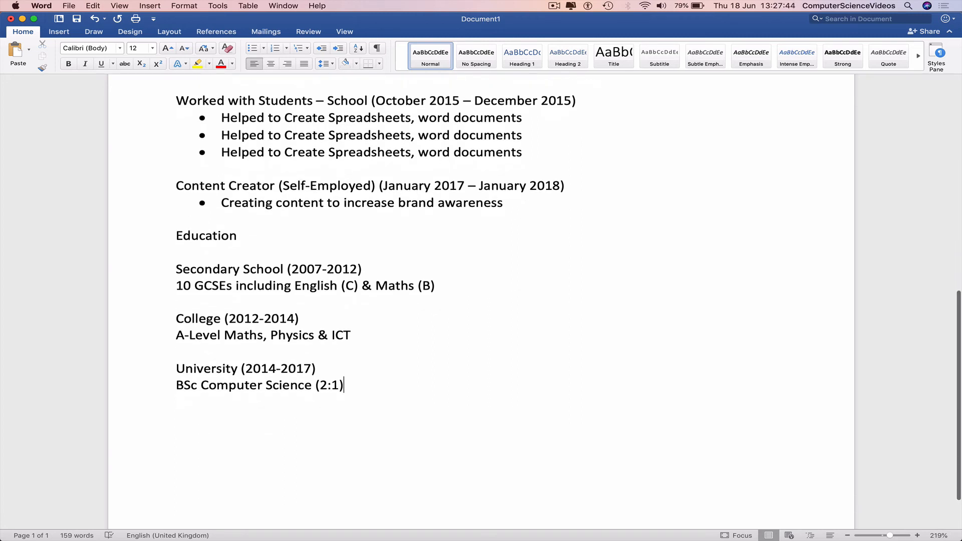
{"action": "key", "text": "Return"}
{"action": "scroll", "coordinate": [322, 447], "scroll_direction": "down", "scroll_amount": 3}
{"action": "key", "text": "Return"}
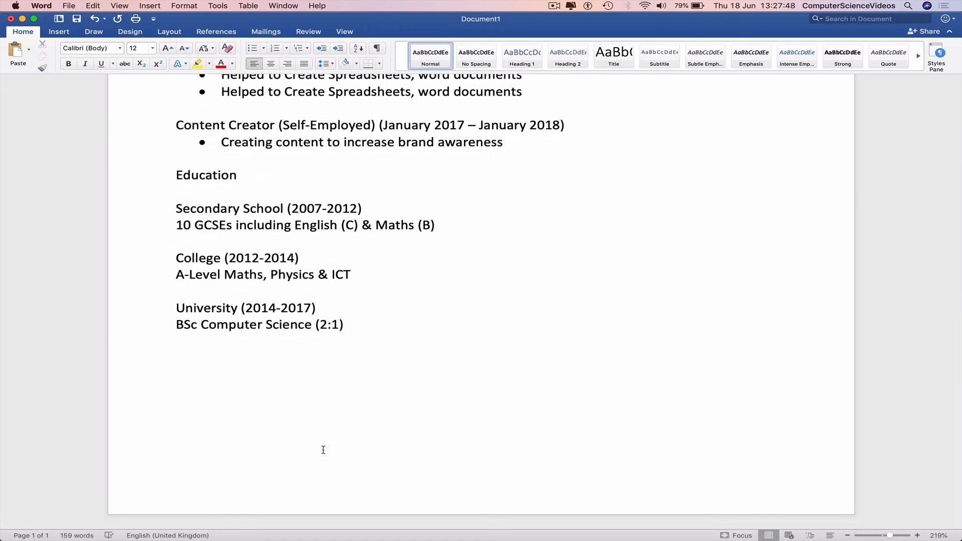
{"action": "type", "text": "In"}
{"action": "type", "text": "terests  "}
- Write "I really do enjoy working with new people to build a great rapport." under the Interests heading
{"action": "type", "text": "I "}
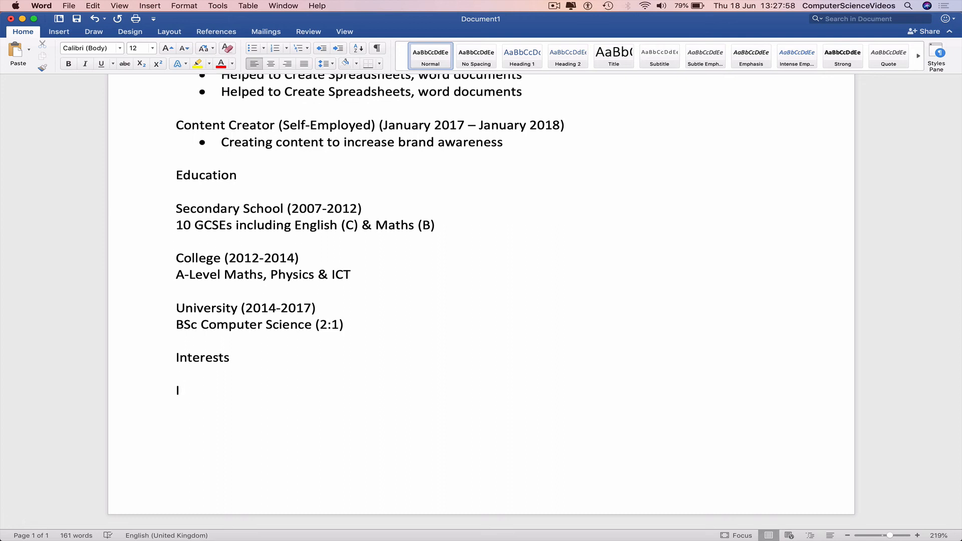
{"action": "type", "text": "really do enjoye working wih"}
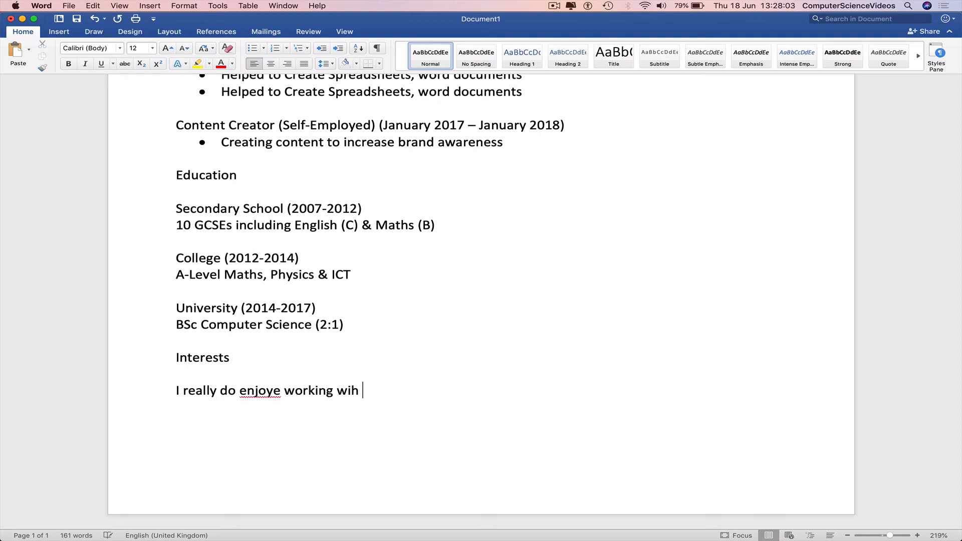
{"action": "key", "text": "BackSpace"}
{"action": "type", "text": "th"}
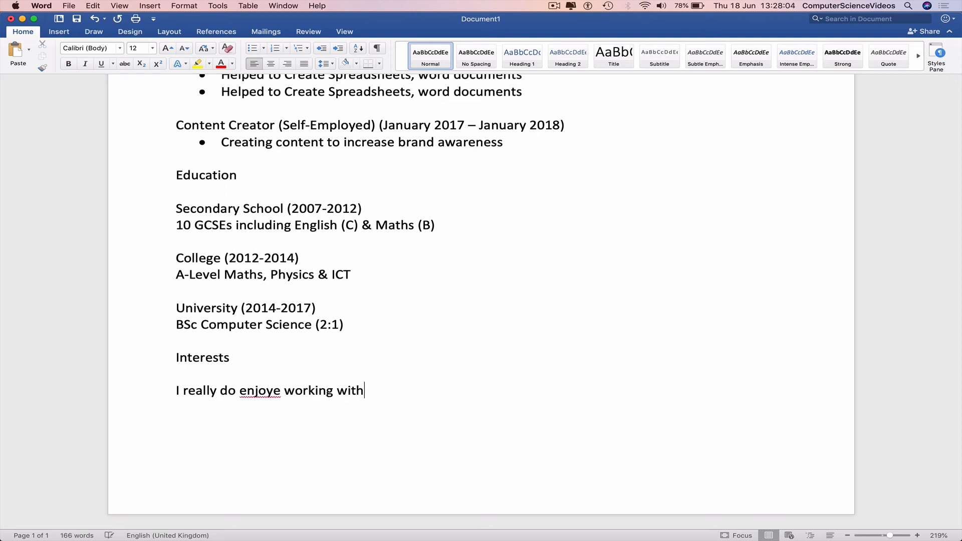
{"action": "type", "text": " new people"}
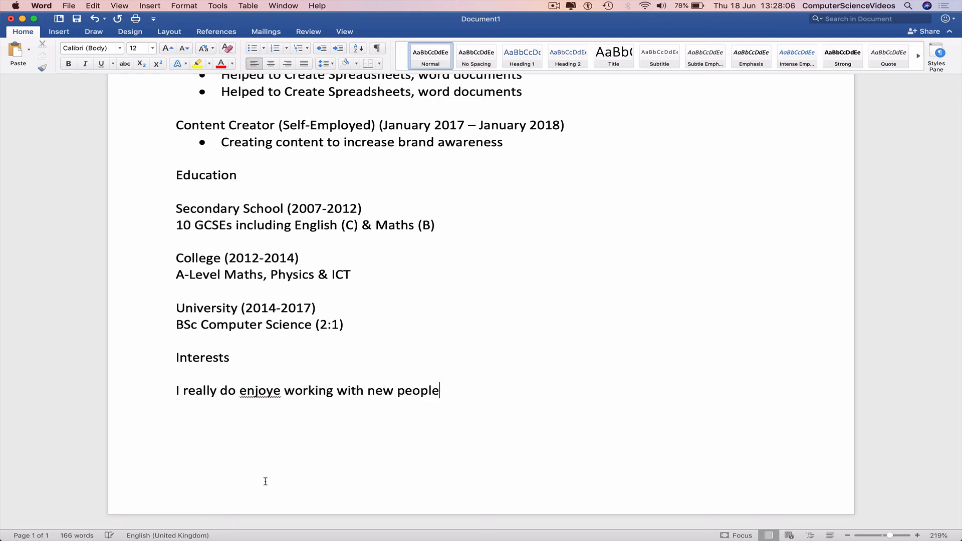
{"action": "left_click", "coordinate": [280, 390]}
{"action": "key", "text": "BackSpace"}
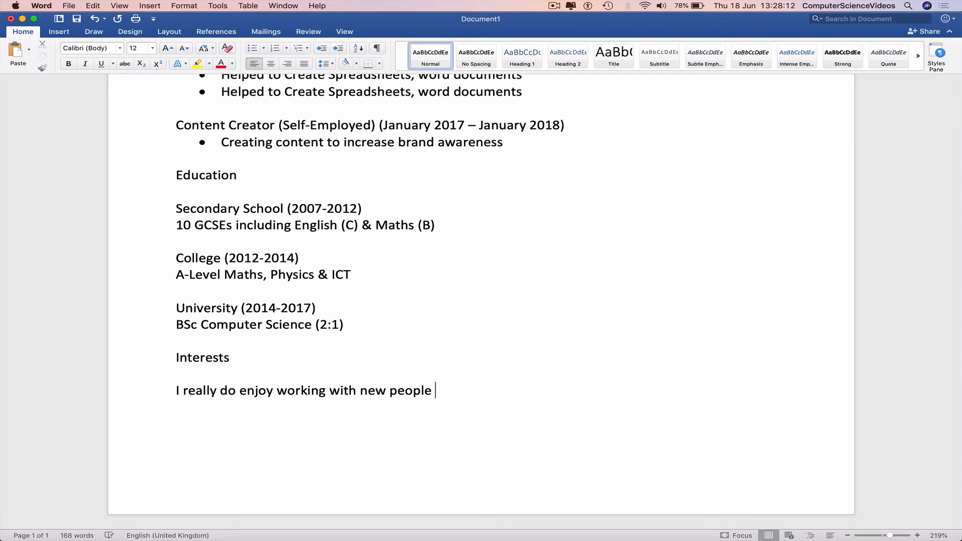
{"action": "type", "text": "to build a great rapp"}
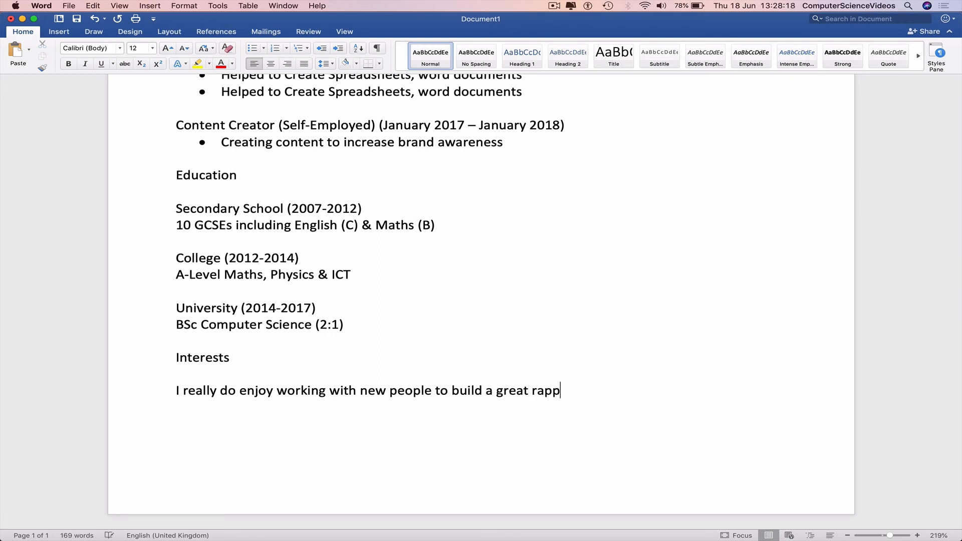
{"action": "type", "text": "ort."}
- Add a "References" heading below the Interests sentence, with a blank line above it
{"action": "key", "text": "Return"}
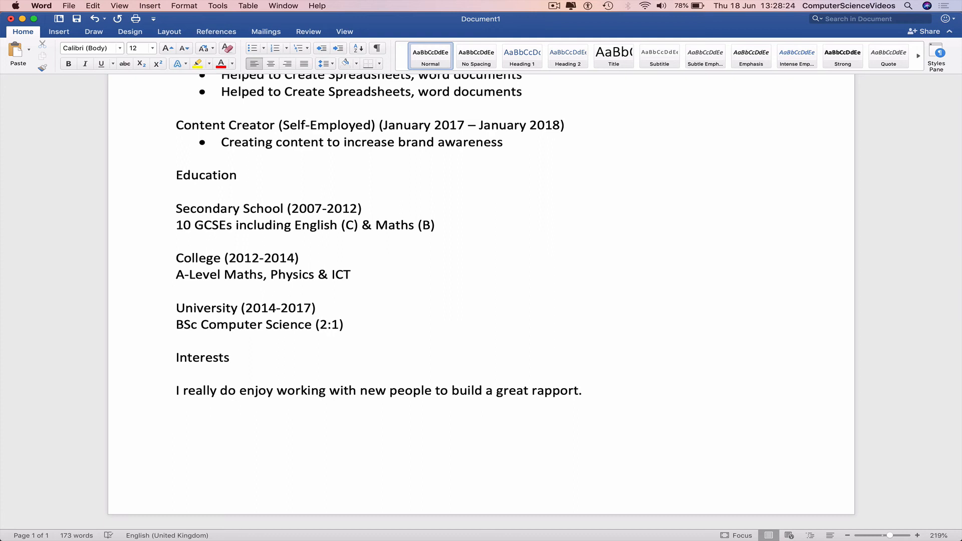
{"action": "type", "text": "References"}
{"action": "key", "text": "super+Return"}
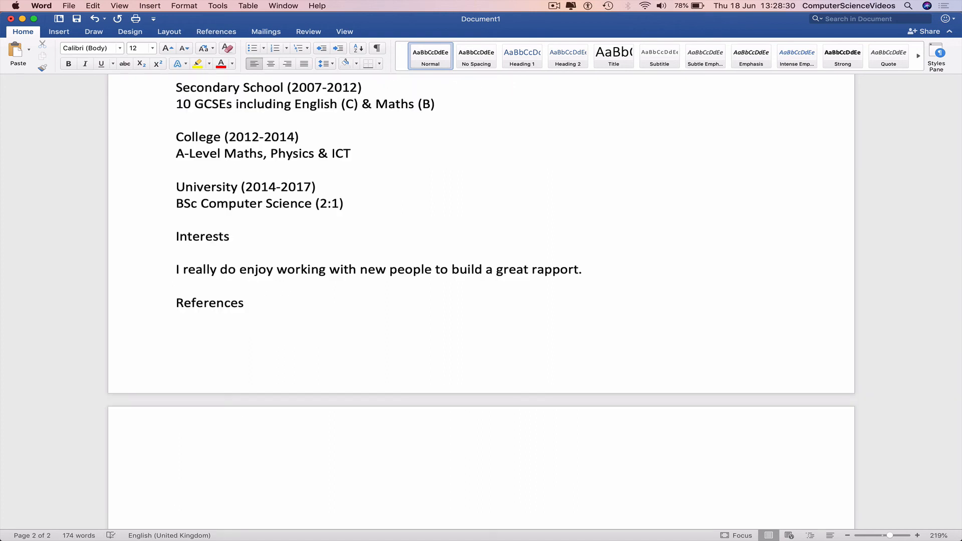
- Write the sentence "References can be obtained upon request." below the References heading
{"action": "scroll", "coordinate": [481, 301], "scroll_direction": "down", "scroll_amount": 2}
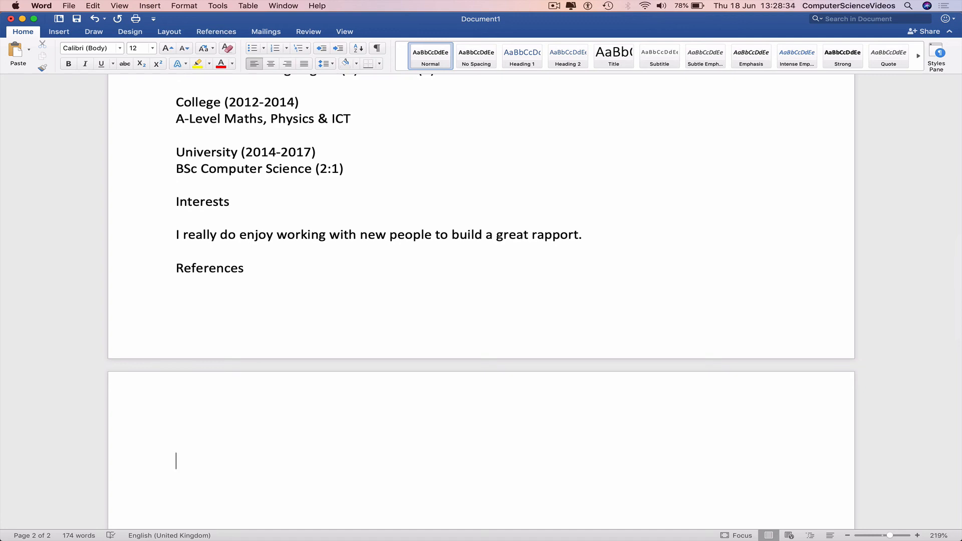
{"action": "type", "text": "References can"}
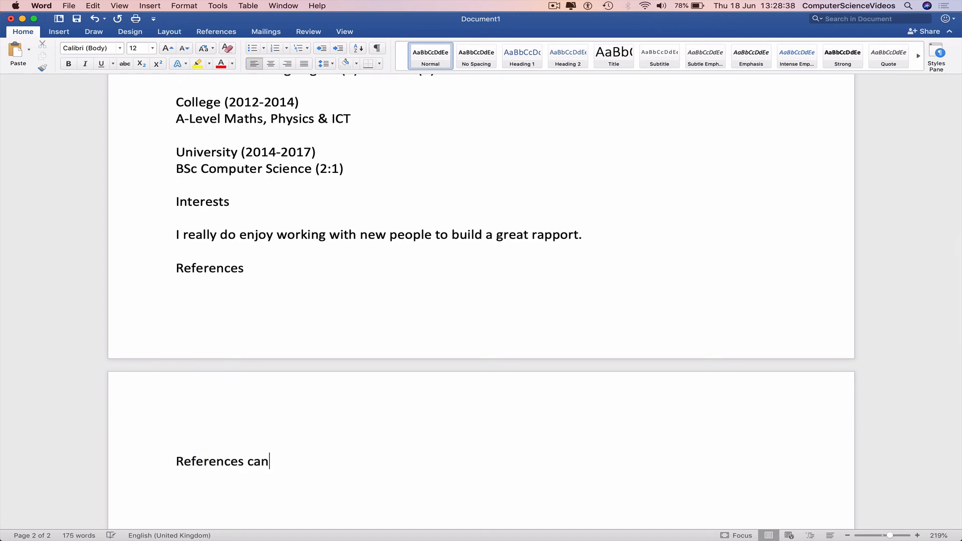
{"action": "type", "text": " be obtained up"}
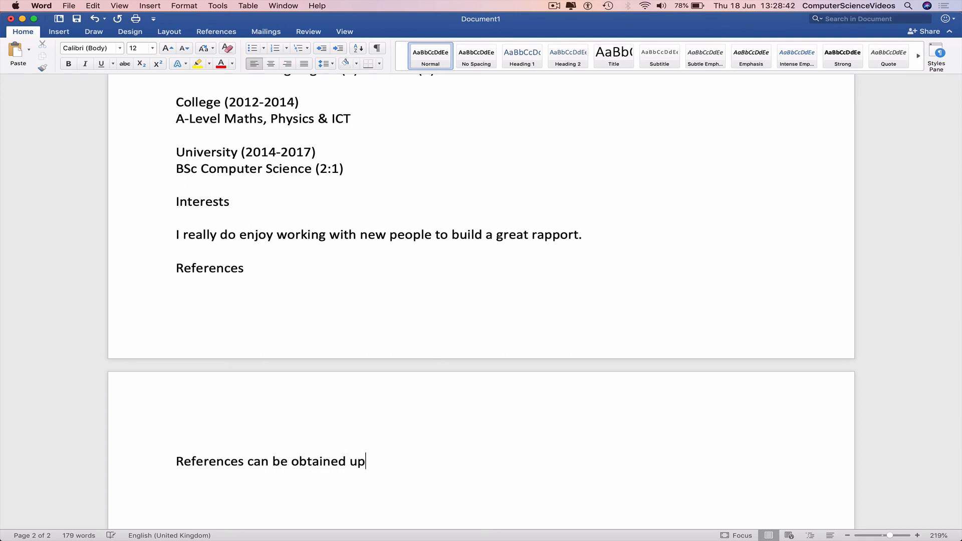
{"action": "type", "text": "on requent"}
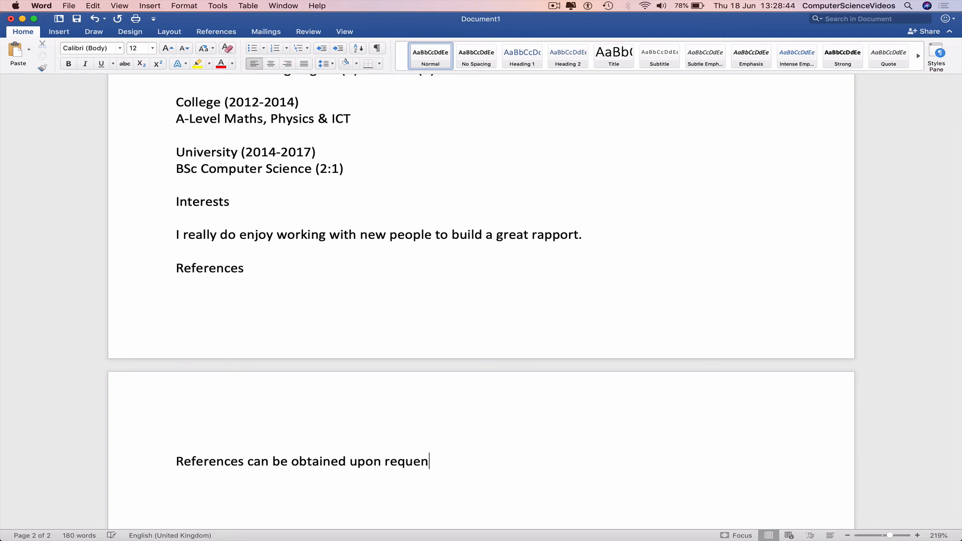
{"action": "key", "text": "BackSpace"}
{"action": "key", "text": "BackSpace"}
{"action": "key", "text": "BackSpace"}
{"action": "type", "text": "est."}
- Colour the Personal Statement, Core Skills, Employment History, Education, Interests and References headings in the standard red
{"action": "scroll", "coordinate": [432, 406], "scroll_direction": "down", "scroll_amount": 10}
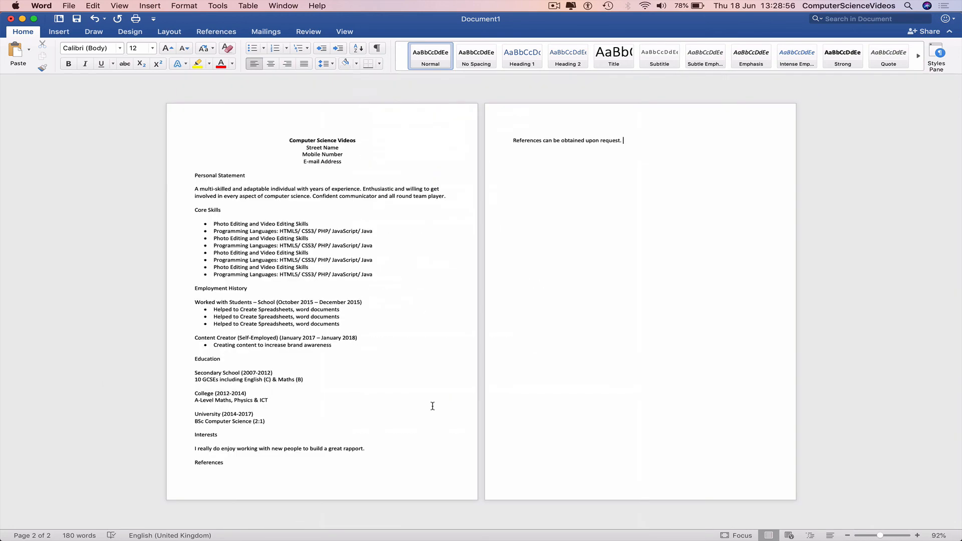
{"action": "scroll", "coordinate": [432, 406], "scroll_direction": "up", "scroll_amount": 2}
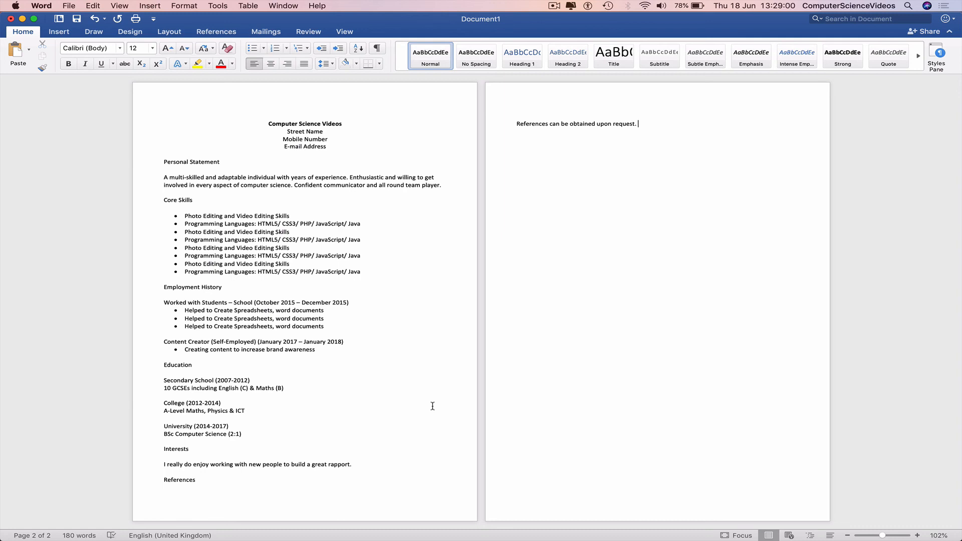
{"action": "left_click_drag", "start_coordinate": [239, 162], "coordinate": [155, 160]}
{"action": "left_click_drag", "start_coordinate": [203, 200], "coordinate": [162, 200]}
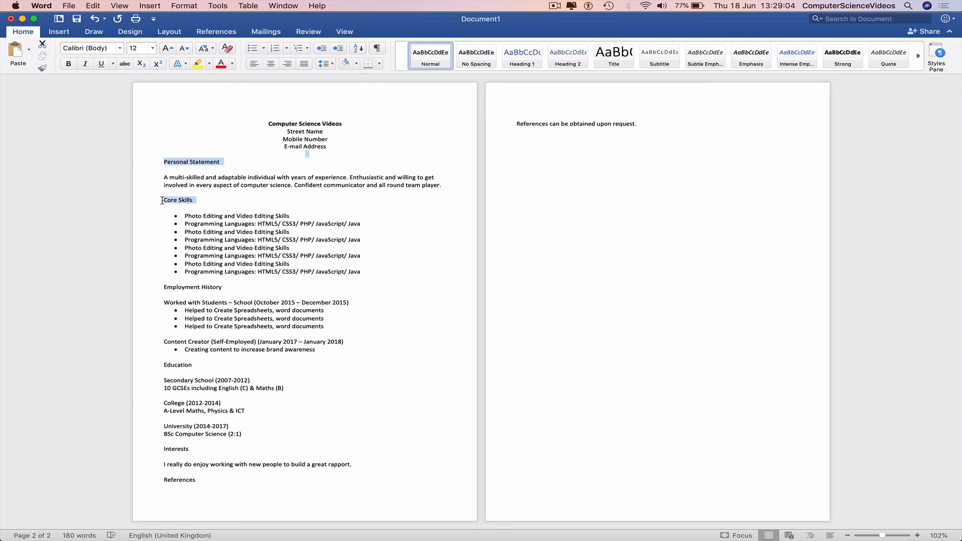
{"action": "left_click_drag", "start_coordinate": [216, 288], "coordinate": [159, 288]}
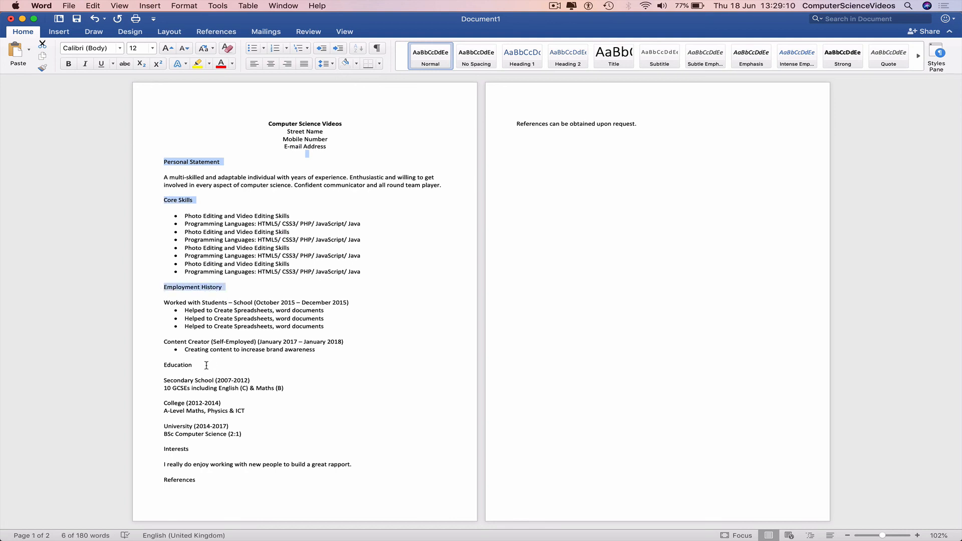
{"action": "left_click_drag", "start_coordinate": [192, 365], "coordinate": [143, 365]}
{"action": "left_click_drag", "start_coordinate": [202, 453], "coordinate": [152, 453]}
{"action": "left_click_drag", "start_coordinate": [208, 484], "coordinate": [156, 481]}
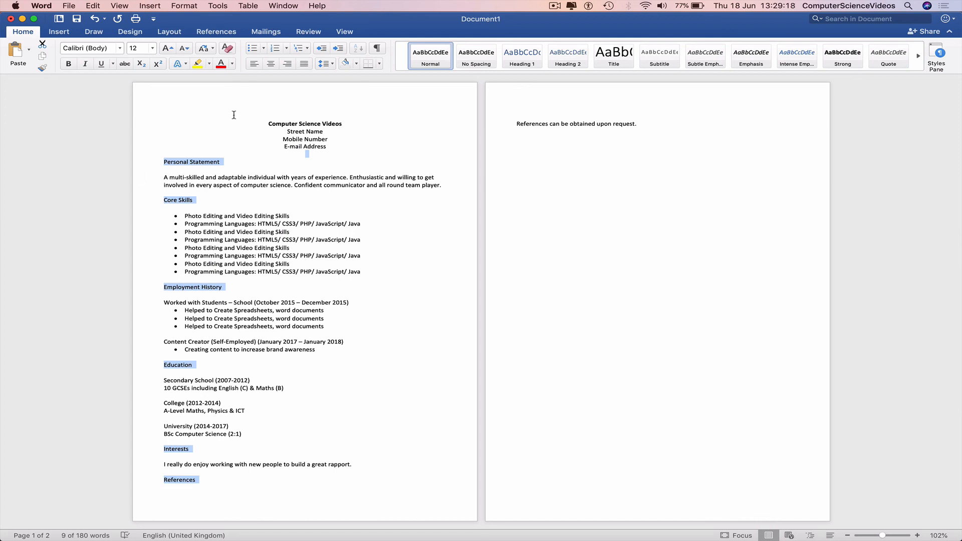
{"action": "left_click", "coordinate": [232, 64]}
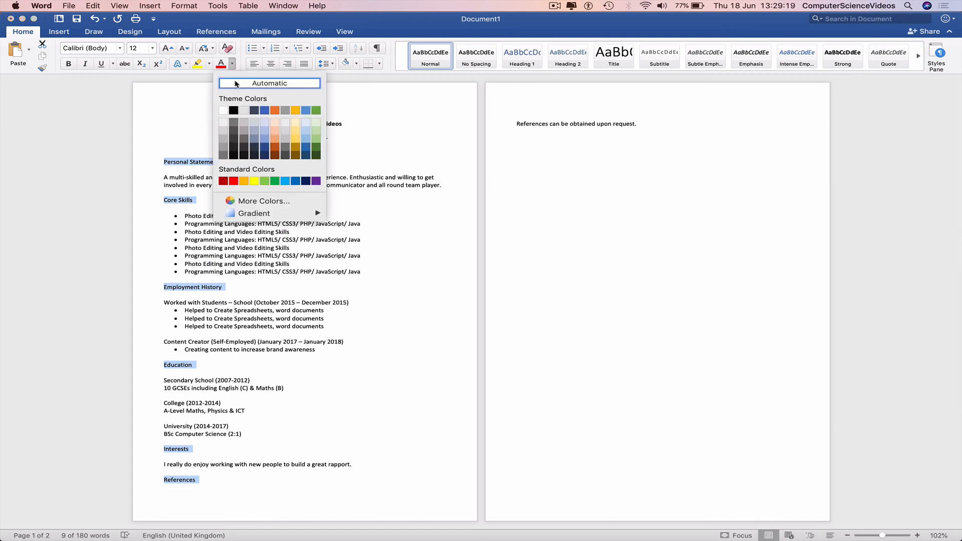
{"action": "left_click", "coordinate": [243, 183]}
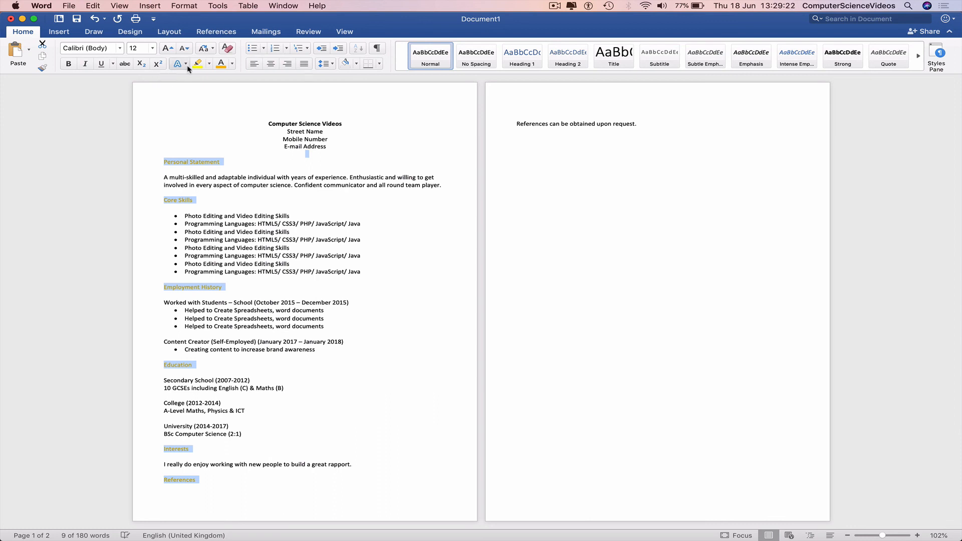
{"action": "left_click", "coordinate": [232, 63]}
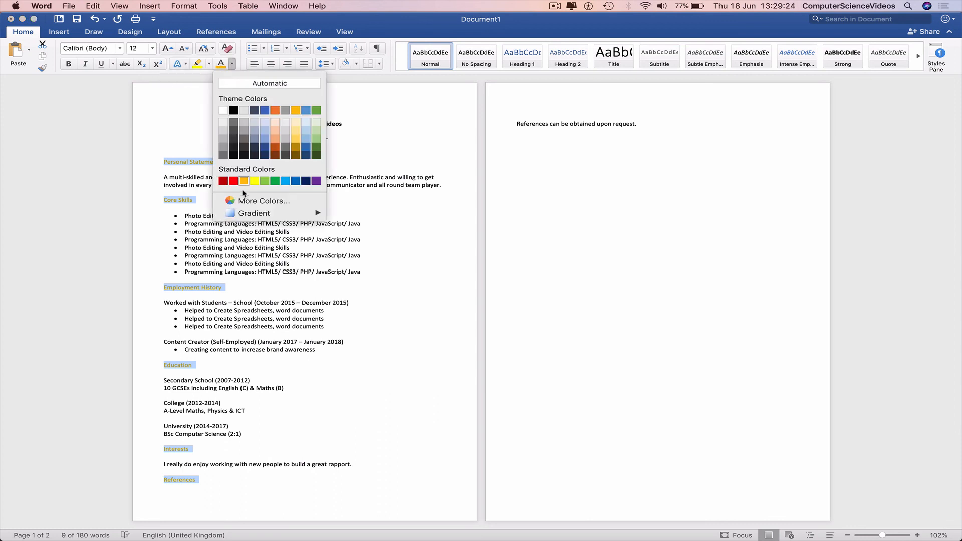
{"action": "left_click", "coordinate": [233, 181]}
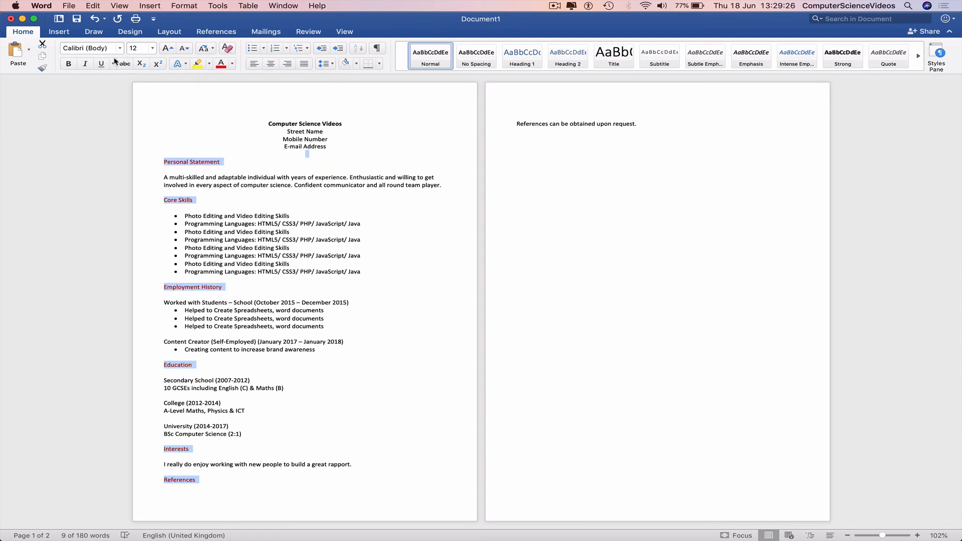
- Make the six selected section headings bold and enlarge them to 14 pt
{"action": "left_click", "coordinate": [70, 64]}
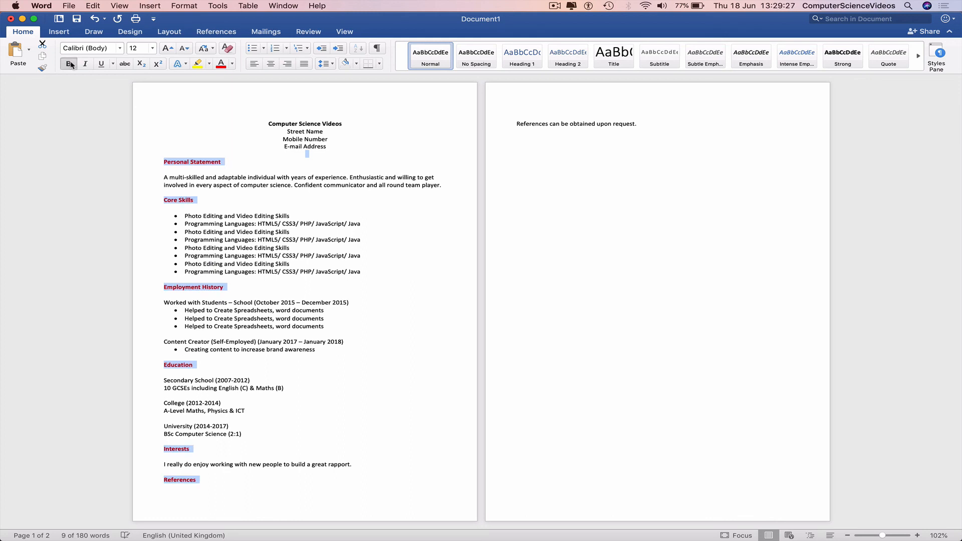
{"action": "left_click", "coordinate": [168, 48]}
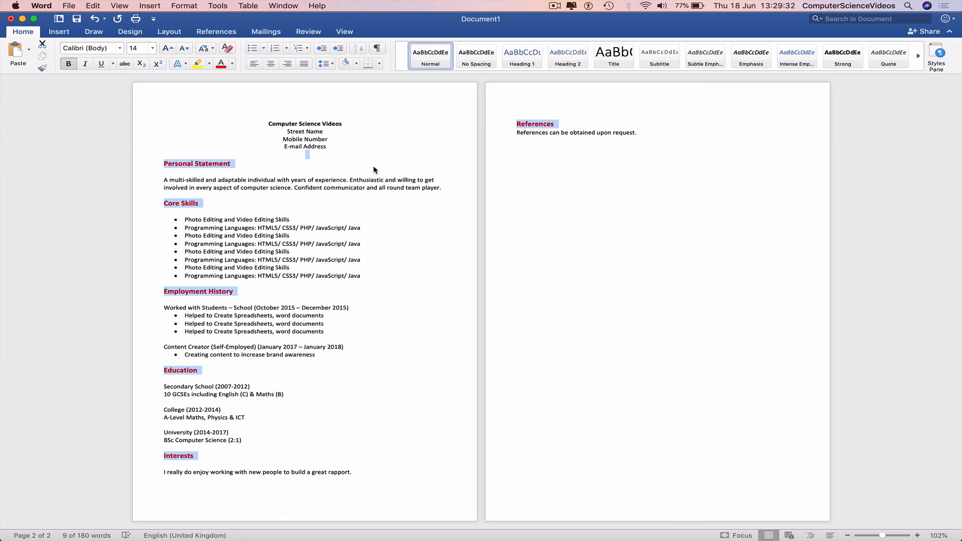
- Deselect the headings and shrink the blank line below the Personal Statement heading to 5 pt
{"action": "left_click", "coordinate": [573, 209]}
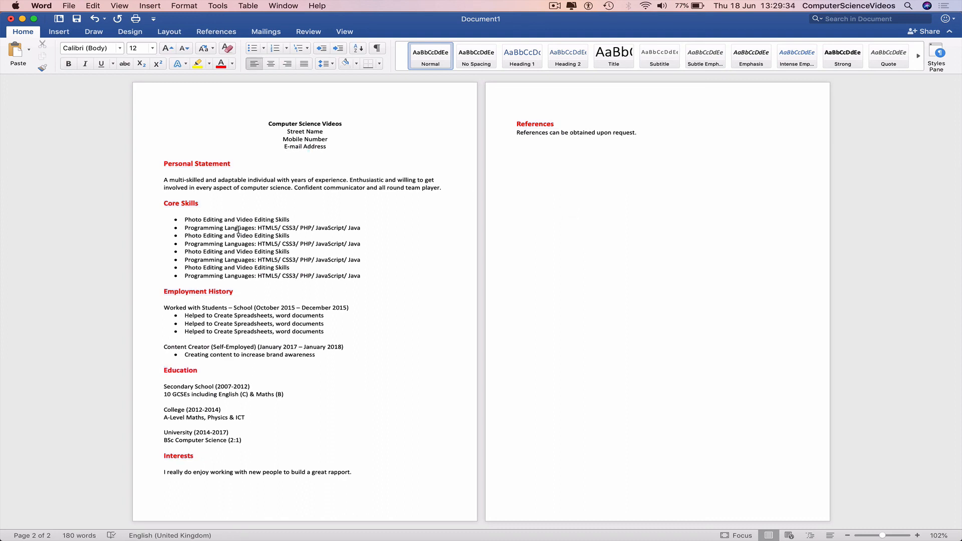
{"action": "left_click", "coordinate": [191, 170]}
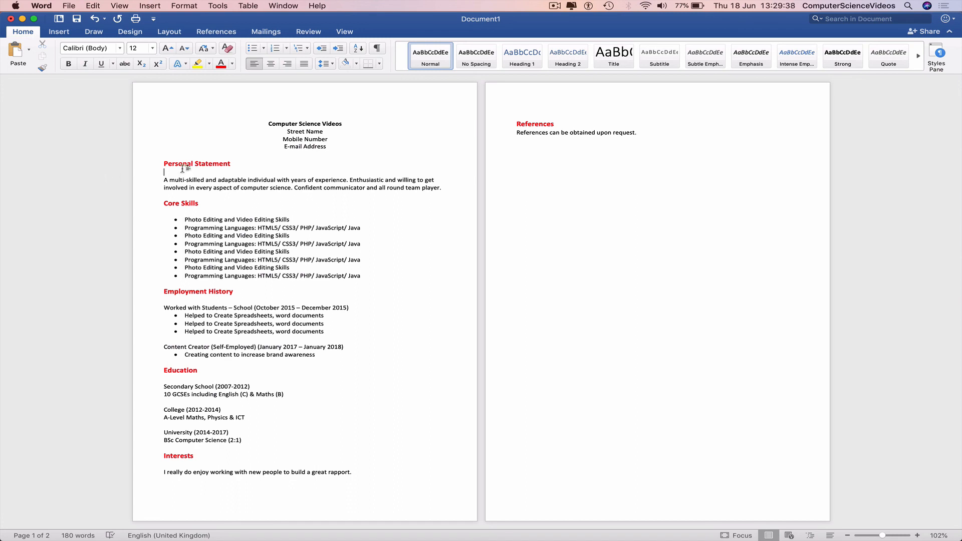
{"action": "left_click", "coordinate": [186, 50]}
{"action": "left_click", "coordinate": [186, 50]}
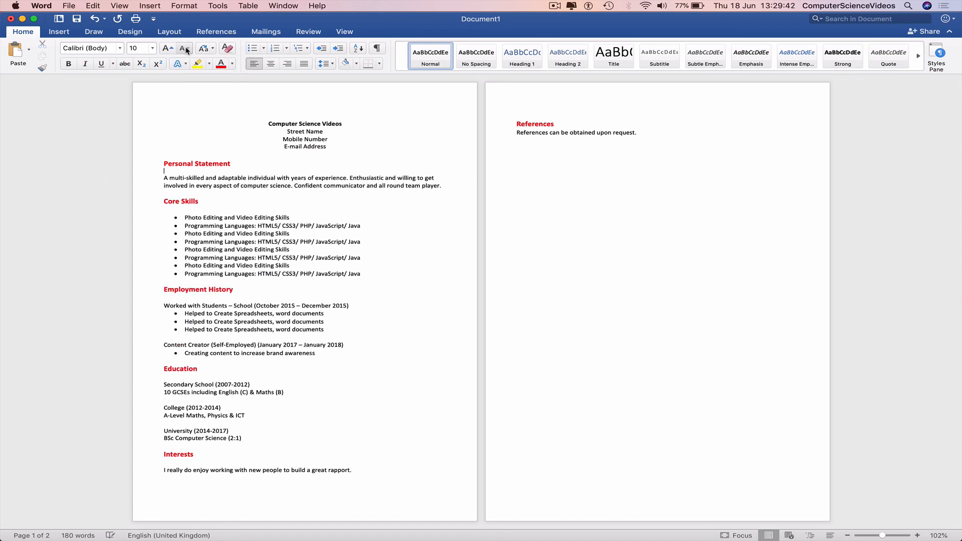
{"action": "left_click", "coordinate": [185, 49]}
{"action": "left_click", "coordinate": [185, 50]}
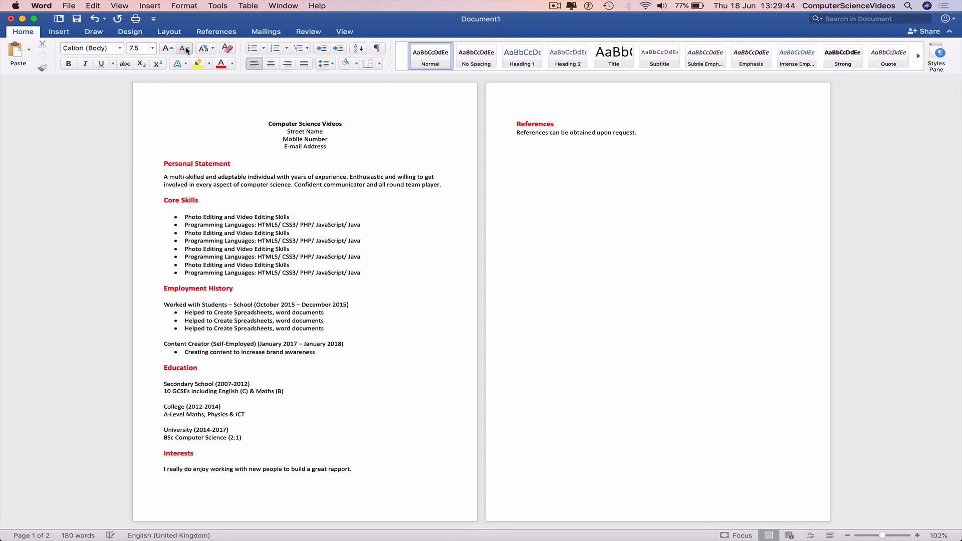
{"action": "left_click", "coordinate": [186, 49]}
{"action": "left_click", "coordinate": [185, 50]}
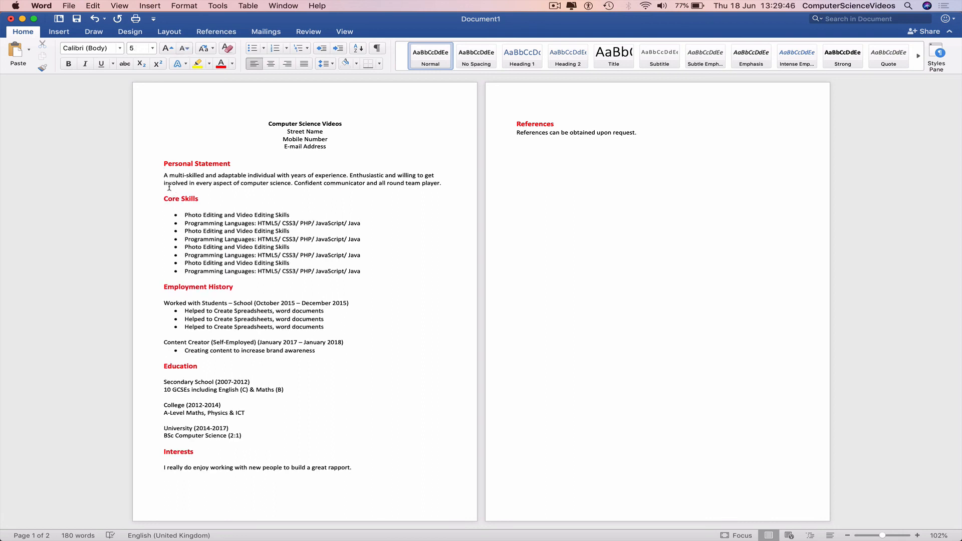
- Set the font size of the blank lines below the Core Skills and Employment History headings to 5 pt
{"action": "left_click", "coordinate": [180, 208]}
{"action": "left_click", "coordinate": [141, 48]}
{"action": "type", "text": "5"}
{"action": "key", "text": "Return"}
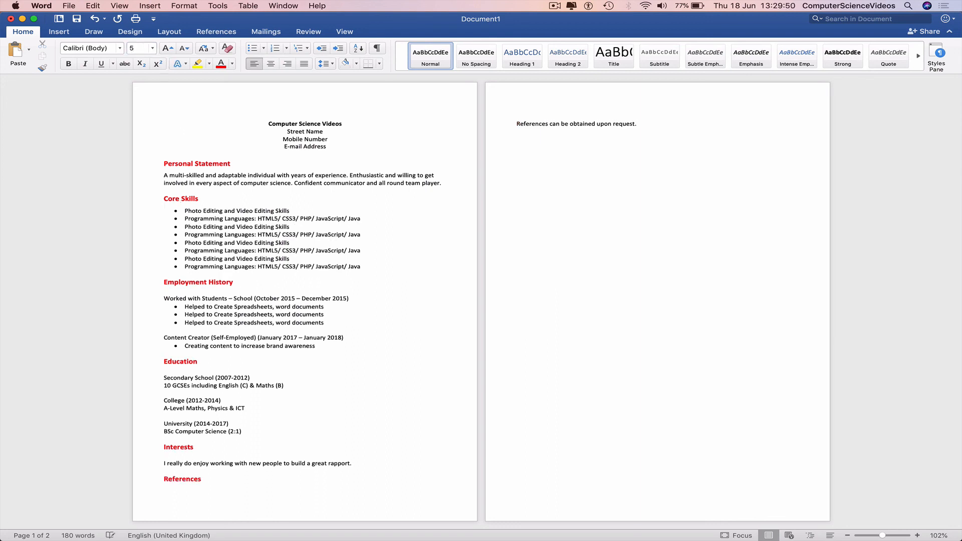
{"action": "left_click", "coordinate": [183, 290]}
{"action": "left_click", "coordinate": [141, 49]}
{"action": "type", "text": "5"}
{"action": "key", "text": "Return"}
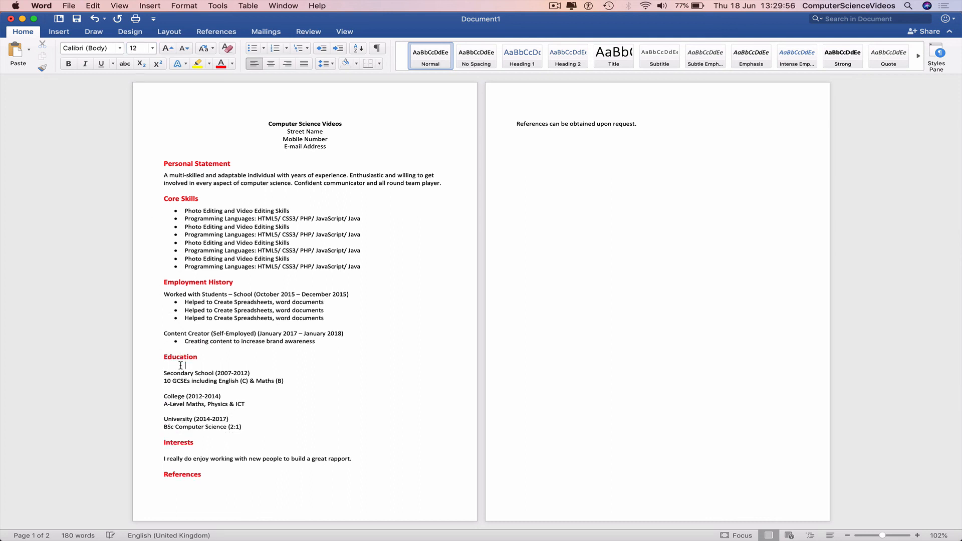
- Set the font size of the blank lines below the Education and Interests headings to 5 pt
{"action": "left_click", "coordinate": [136, 50]}
{"action": "type", "text": "5"}
{"action": "key", "text": "Return"}
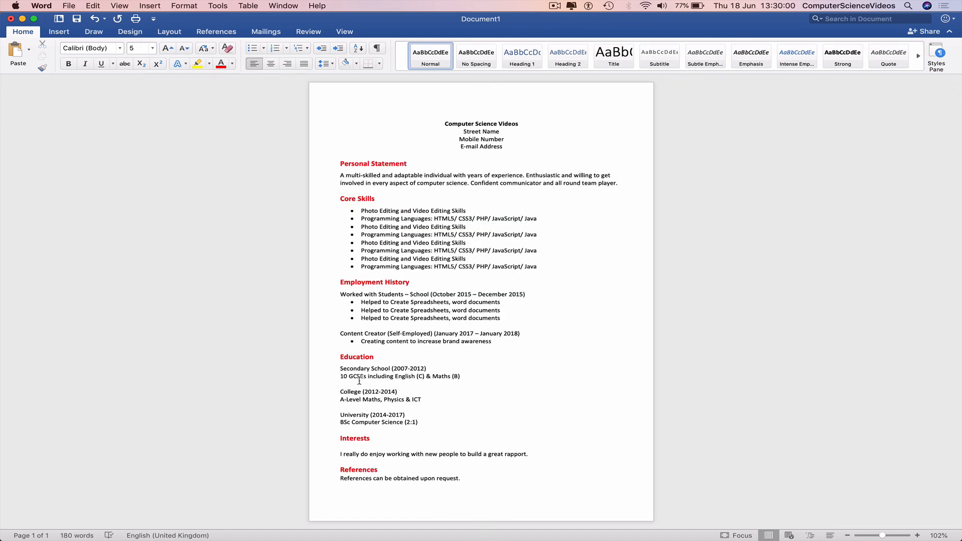
{"action": "left_click", "coordinate": [353, 369]}
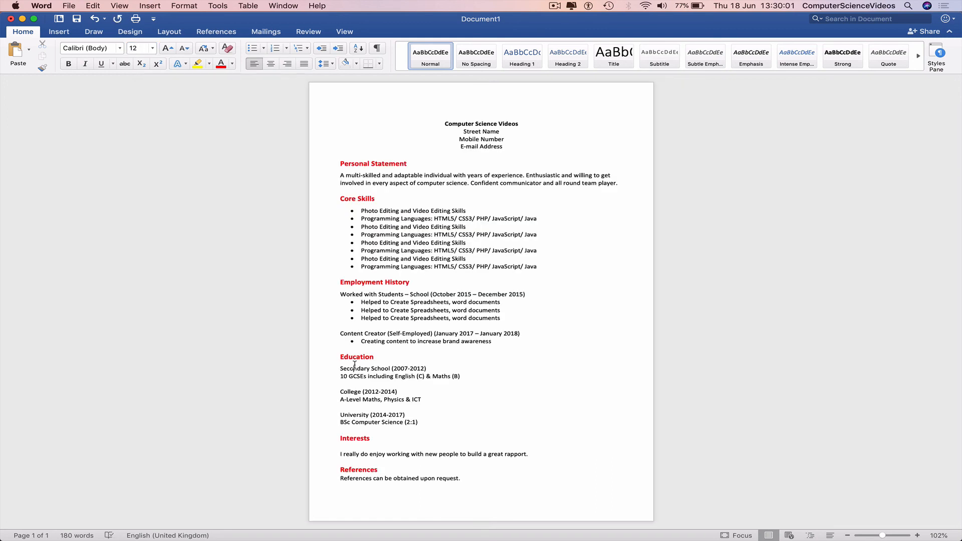
{"action": "left_click", "coordinate": [352, 446]}
{"action": "left_click", "coordinate": [142, 46]}
{"action": "type", "text": "5"}
{"action": "key", "text": "Return"}
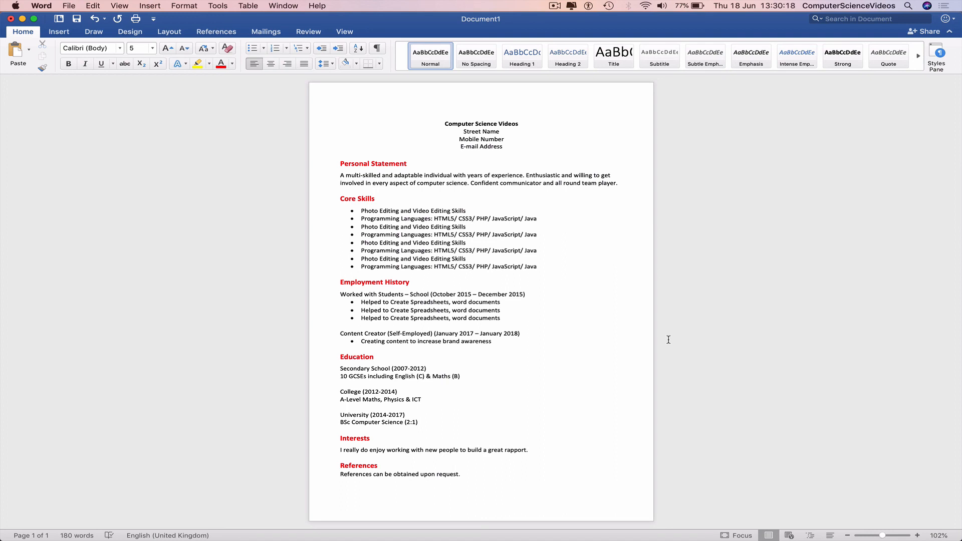
- Collapse the ribbon and save the document to the Desktop as "CV Template.docx" in Word Document format
{"action": "left_click", "coordinate": [949, 31]}
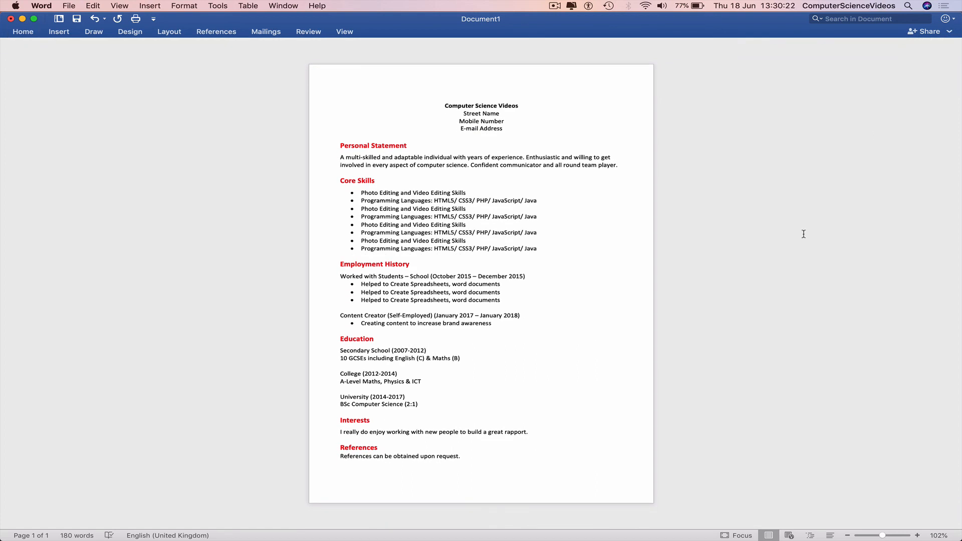
{"action": "key", "text": "super+s"}
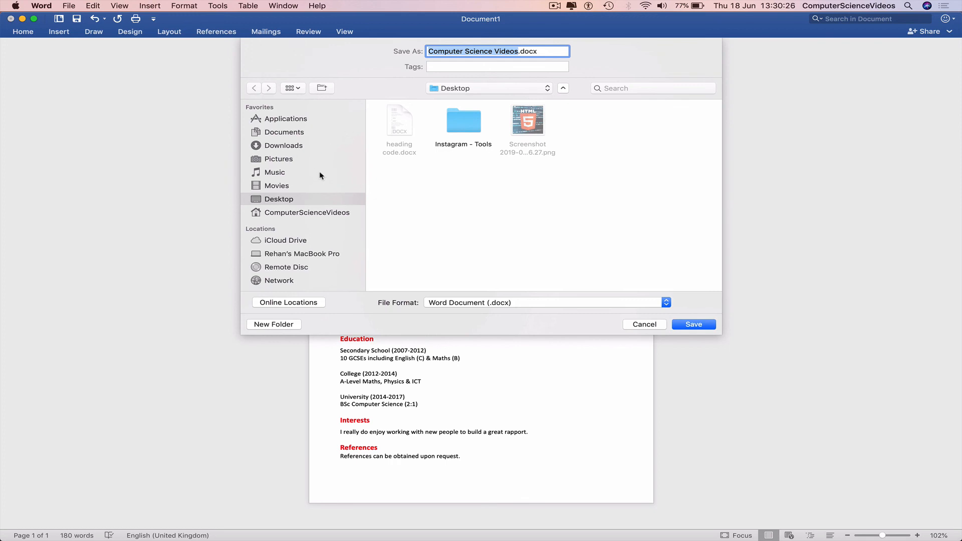
{"action": "type", "text": "CV Template"}
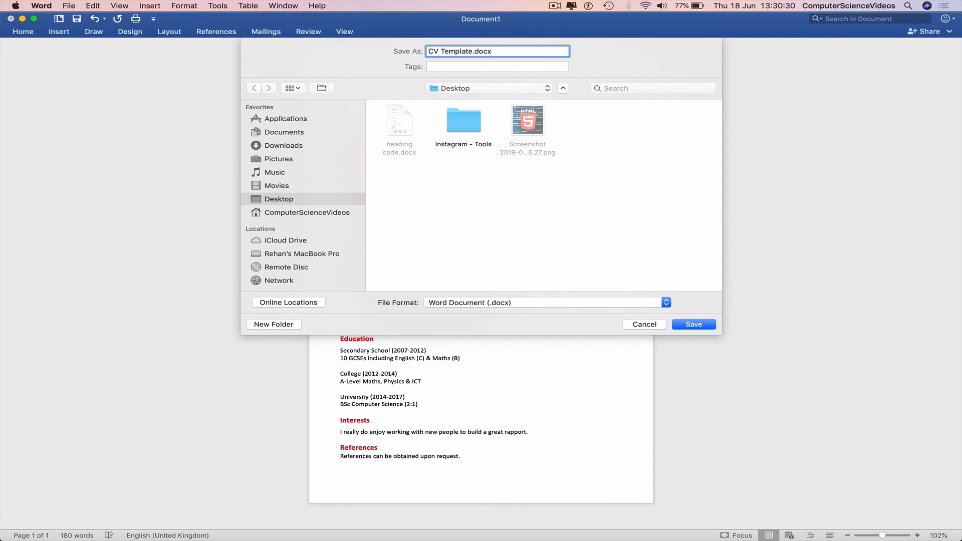
{"action": "left_click", "coordinate": [700, 325]}
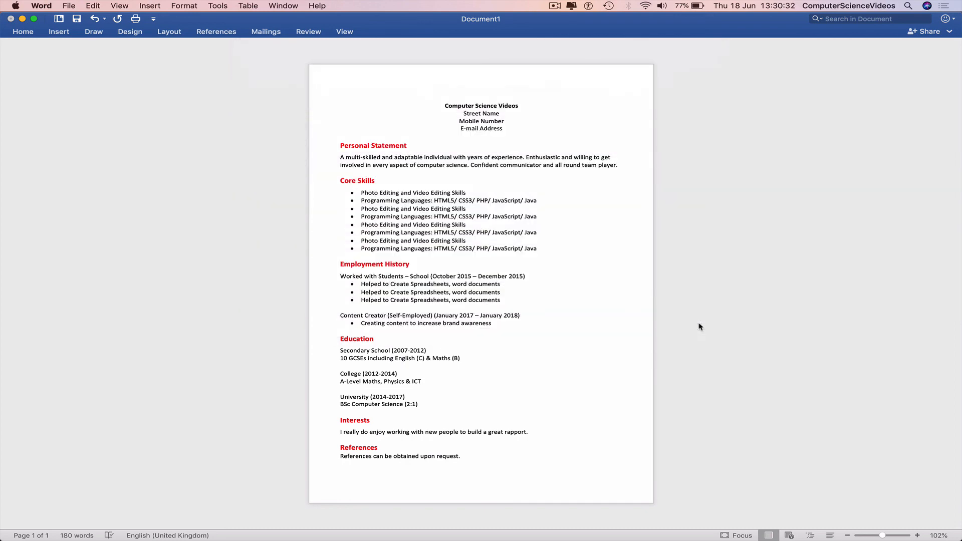
- Close the document and reopen CV Template.docx from the desktop to check the saved file
{"action": "left_click", "coordinate": [10, 19]}
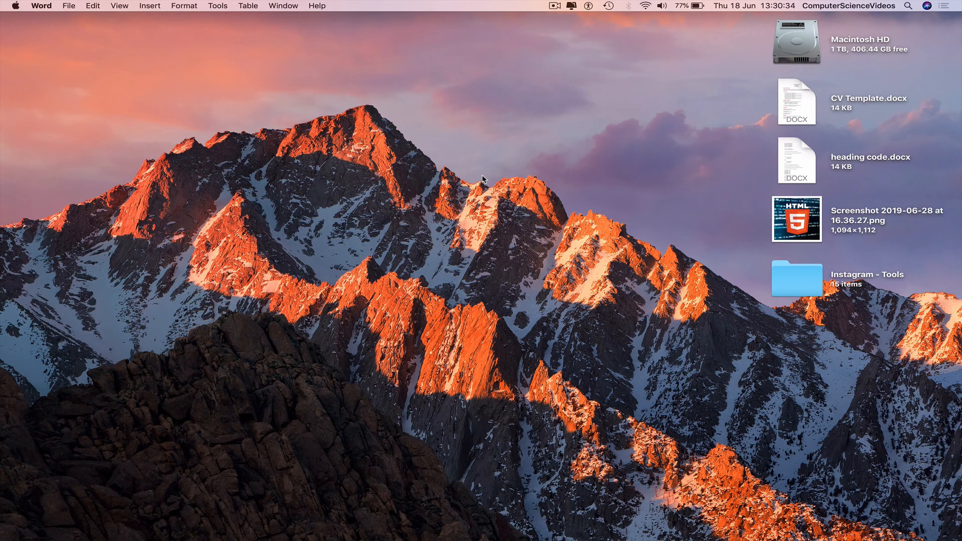
{"action": "left_click", "coordinate": [546, 194]}
{"action": "double_click", "coordinate": [804, 103]}
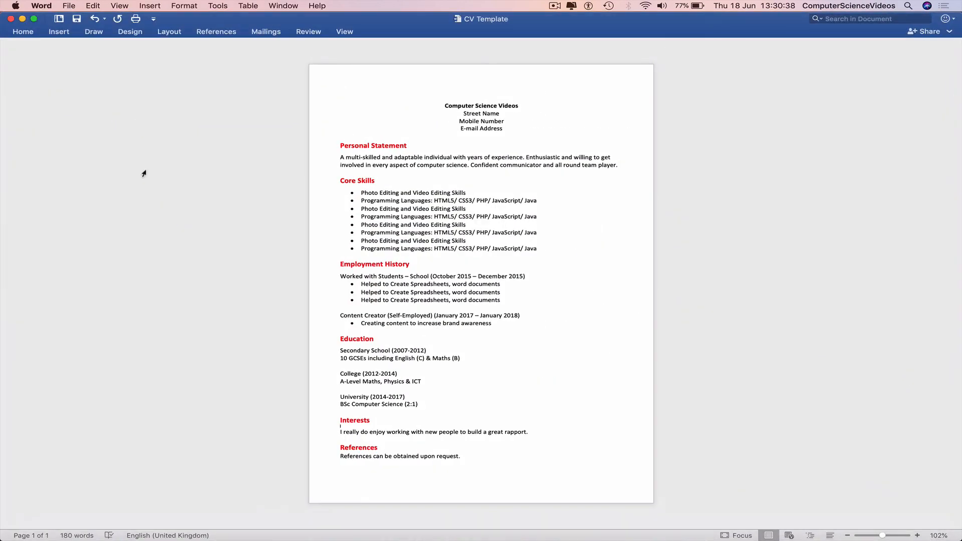
- Quit Word and return to the desktop
{"action": "left_click", "coordinate": [41, 6]}
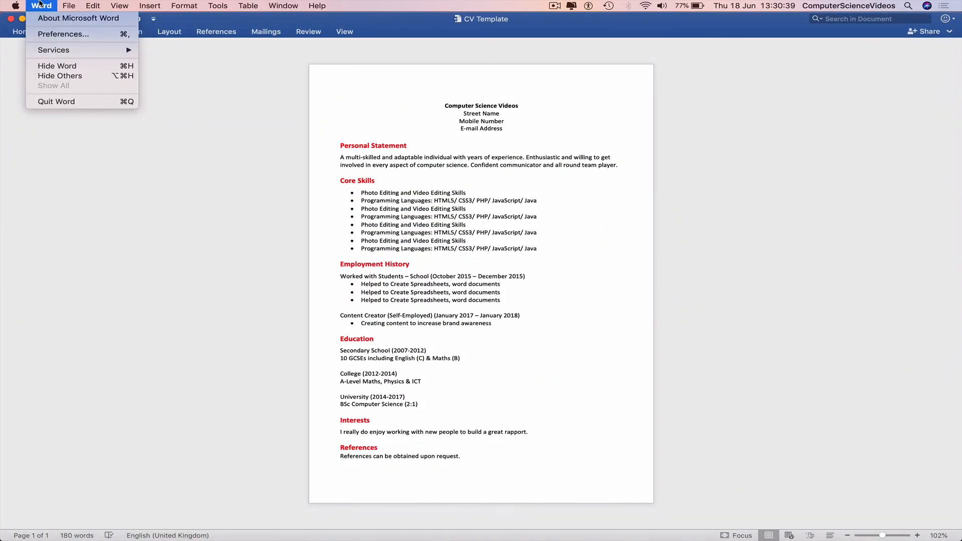
{"action": "left_click", "coordinate": [73, 103]}
{"action": "left_click", "coordinate": [717, 124]}
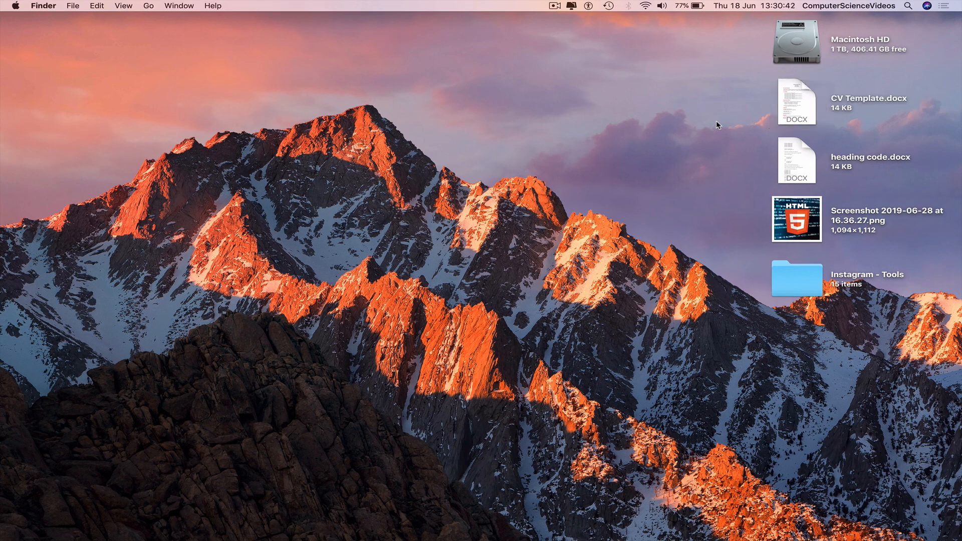